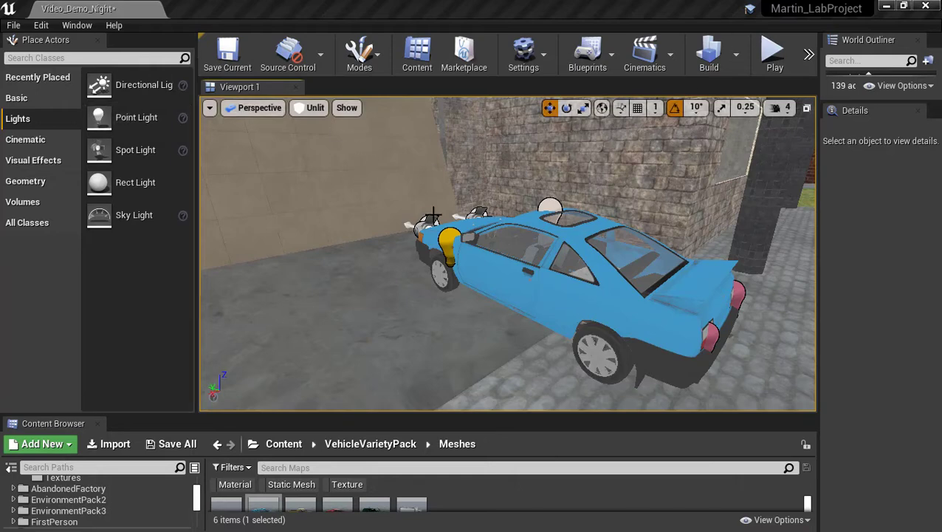
# Examine the lights placed around the blue hatchback, from the headlights to the windshield
pyautogui.moveTo(433, 252)
pyautogui.mouseDown(button='right')
pyautogui.moveTo(661, 248)
pyautogui.moveTo(550, 254)
pyautogui.moveTo(568, 236)
pyautogui.moveTo(572, 259)
pyautogui.moveTo(444, 248)
pyautogui.mouseUp(button='right')
pyautogui.press('a')
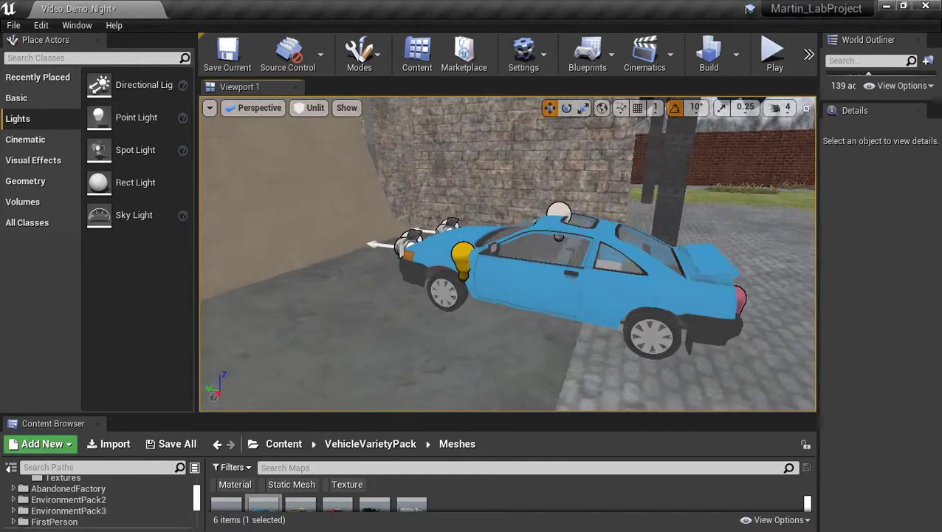
pyautogui.press('w')
pyautogui.press('a')
pyautogui.press('d')
pyautogui.press('w')
pyautogui.press('a')
pyautogui.press('d')
pyautogui.press('s')
pyautogui.press('a')
pyautogui.press('s')
pyautogui.press('w')
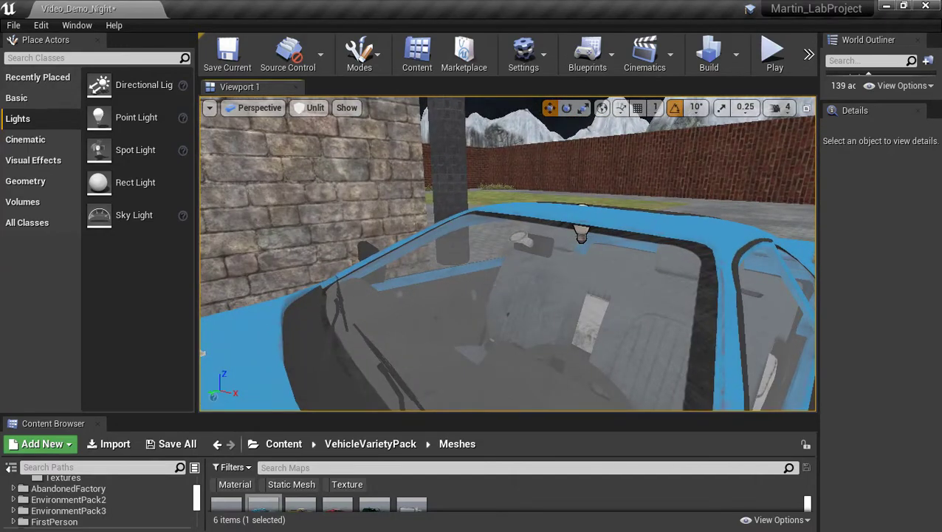
# Inspect the light fixtures inside the hatchback's cabin and select the rect light under the roof
pyautogui.click(555, 244)
pyautogui.press('w')
pyautogui.moveTo(555, 244); pyautogui.dragTo(595, 185, button='right')
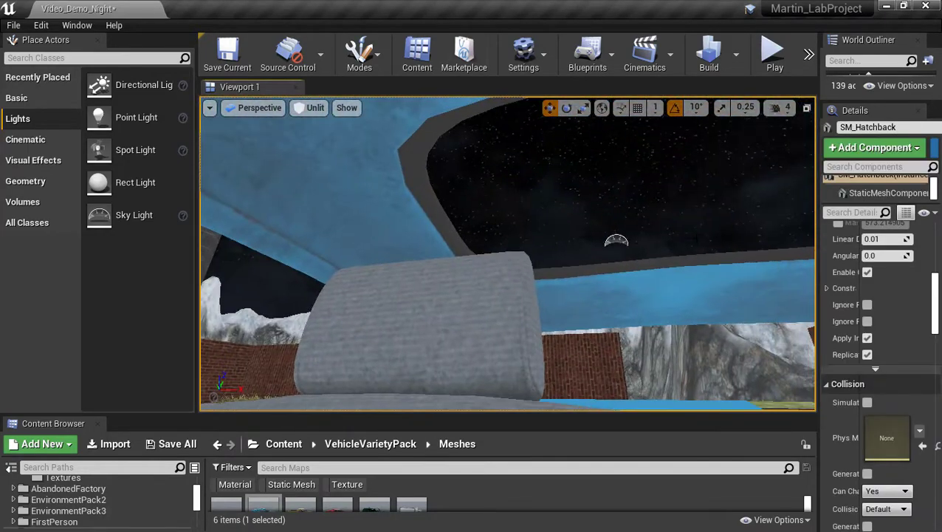
pyautogui.press('s')
pyautogui.moveTo(766, 220)
pyautogui.mouseDown(button='right')
pyautogui.moveTo(768, 273)
pyautogui.moveTo(757, 255)
pyautogui.moveTo(765, 220)
pyautogui.mouseUp(button='right')
pyautogui.press('w')
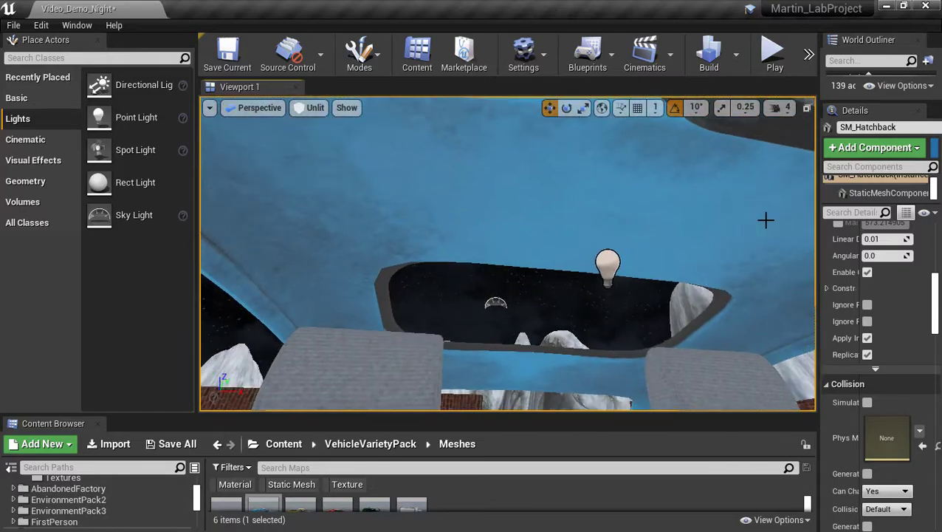
pyautogui.click(608, 264)
pyautogui.moveTo(608, 265); pyautogui.dragTo(686, 265, button='right')
pyautogui.press('s')
pyautogui.moveTo(761, 124); pyautogui.dragTo(765, 124, button='right')
pyautogui.press('d')
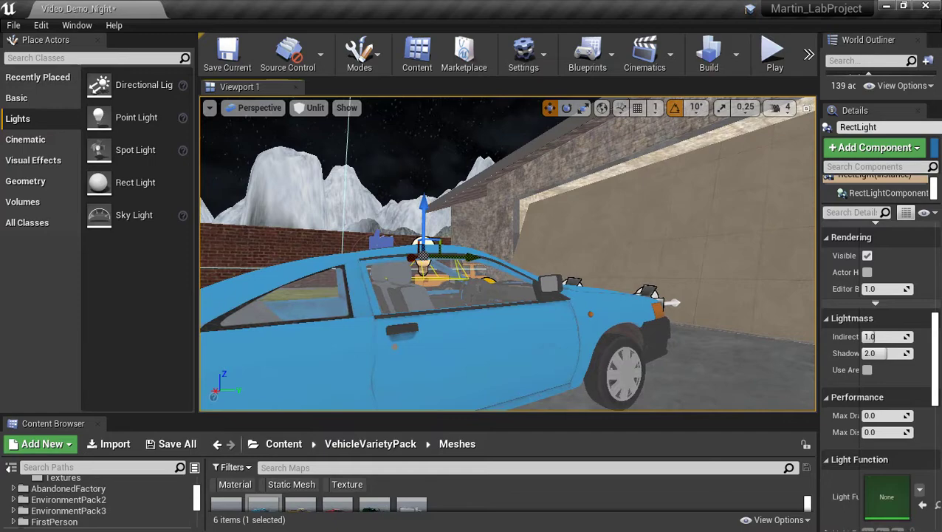
# Set the viewport camera speed to 2 and view the side and rear of the hatchback up close
pyautogui.click(793, 112)
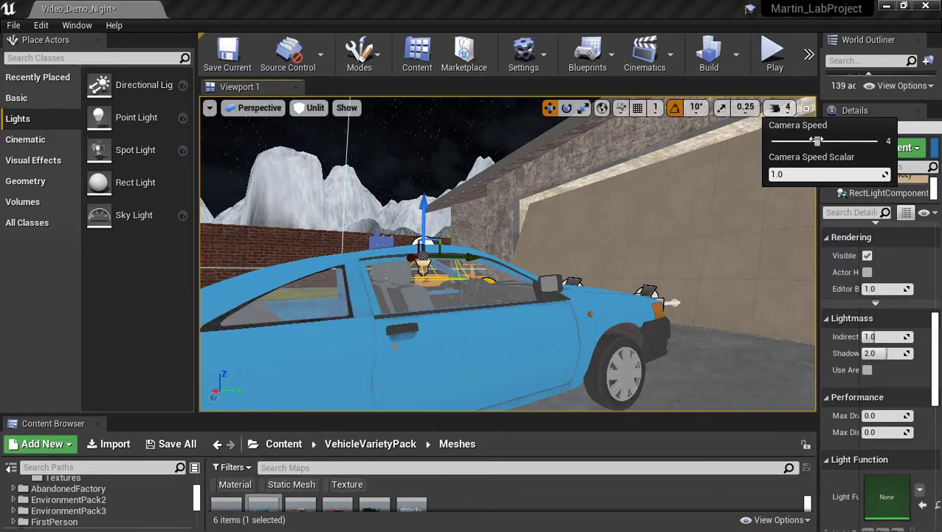
pyautogui.moveTo(816, 141); pyautogui.dragTo(787, 142)
pyautogui.moveTo(644, 226); pyautogui.dragTo(329, 262, button='right')
pyautogui.press('w')
pyautogui.press('d')
pyautogui.press('a')
pyautogui.press('s')
pyautogui.press('w')
pyautogui.press('s')
pyautogui.press('d')
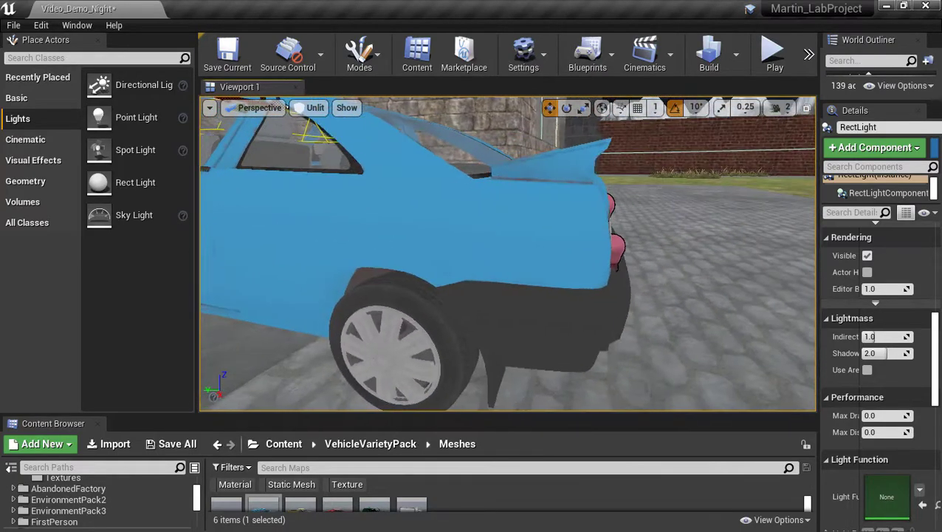
# Examine the hatchback's tail lights, indicator light and headlight spot lights from outside the car
pyautogui.press('d')
pyautogui.moveTo(472, 251)
pyautogui.mouseDown(button='right')
pyautogui.moveTo(440, 253)
pyautogui.moveTo(461, 250)
pyautogui.moveTo(447, 211)
pyautogui.moveTo(491, 258)
pyautogui.moveTo(406, 214)
pyautogui.moveTo(469, 203)
pyautogui.moveTo(481, 191)
pyautogui.moveTo(480, 208)
pyautogui.moveTo(426, 248)
pyautogui.mouseUp(button='right')
pyautogui.press('a')
pyautogui.press('a')
pyautogui.press('s')
pyautogui.press('a')
pyautogui.press('w')
pyautogui.press('s')
pyautogui.press('d')
pyautogui.press('d')
pyautogui.moveTo(478, 264); pyautogui.dragTo(452, 263, button='right')
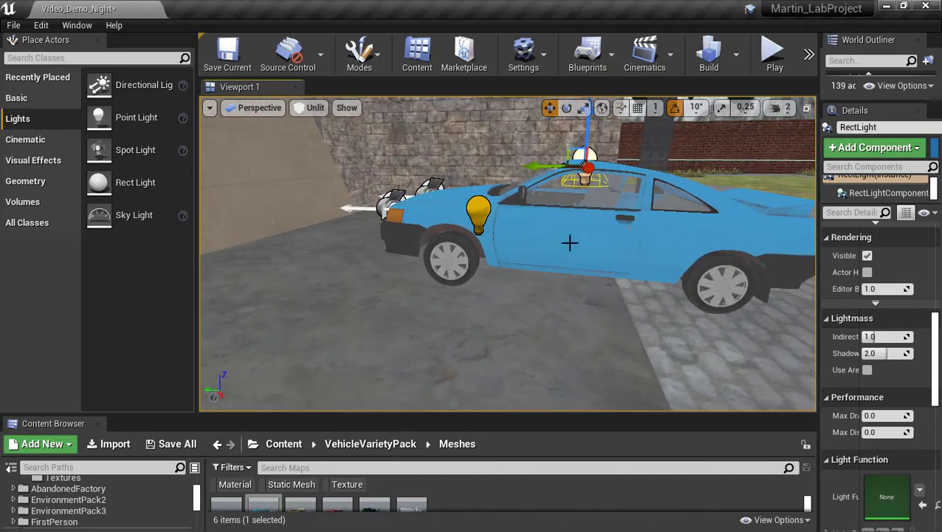
# Play the level to view the car lights at night, and stop the preview beside the orange pickup truck
pyautogui.click(768, 56)
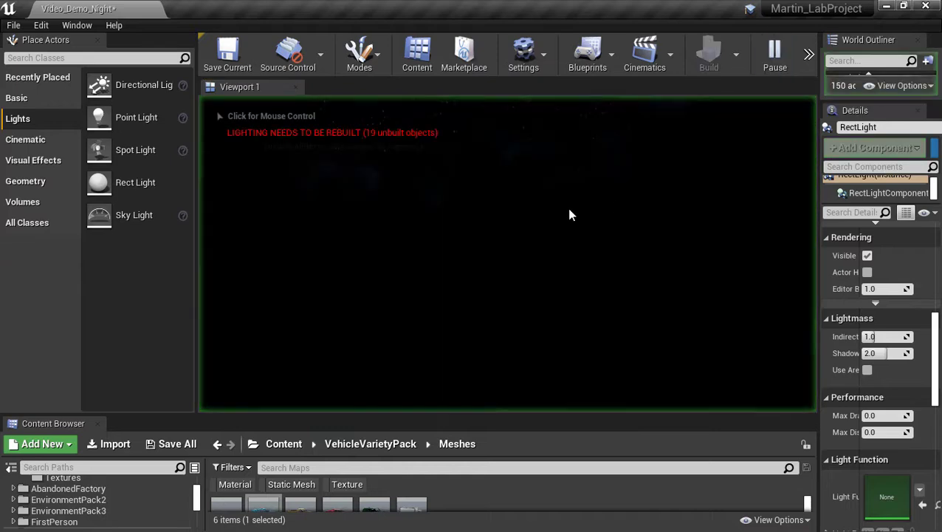
pyautogui.click(465, 279)
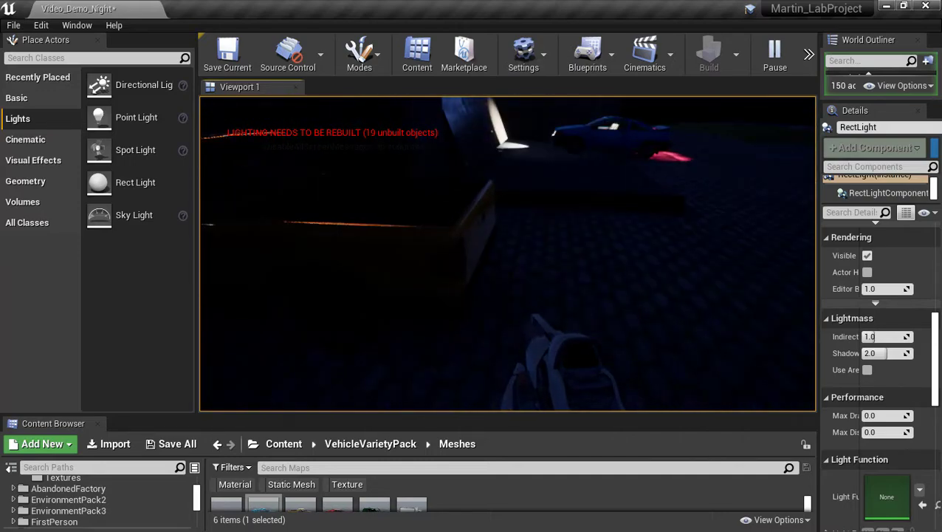
pyautogui.press('Escape')
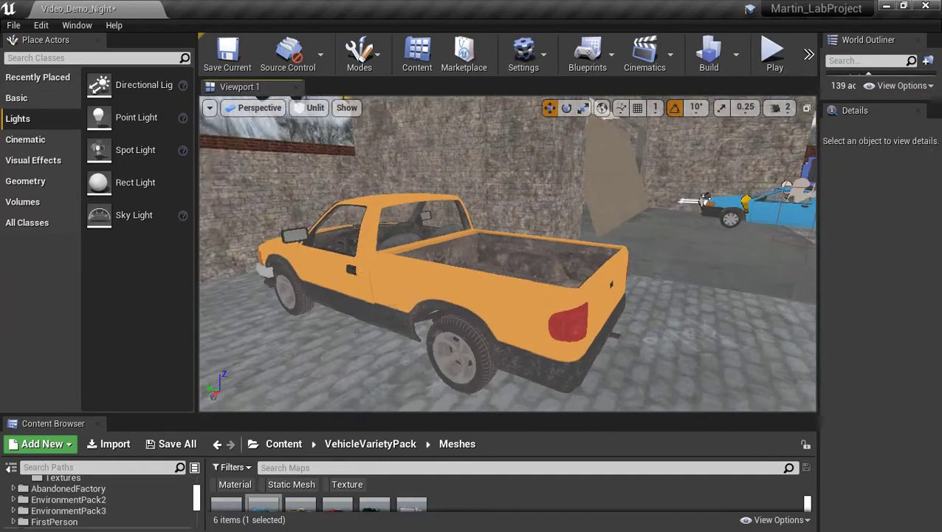
# Place a spot light in front of the orange pickup truck and raise it to a Z location of about 49
pyautogui.press('w')
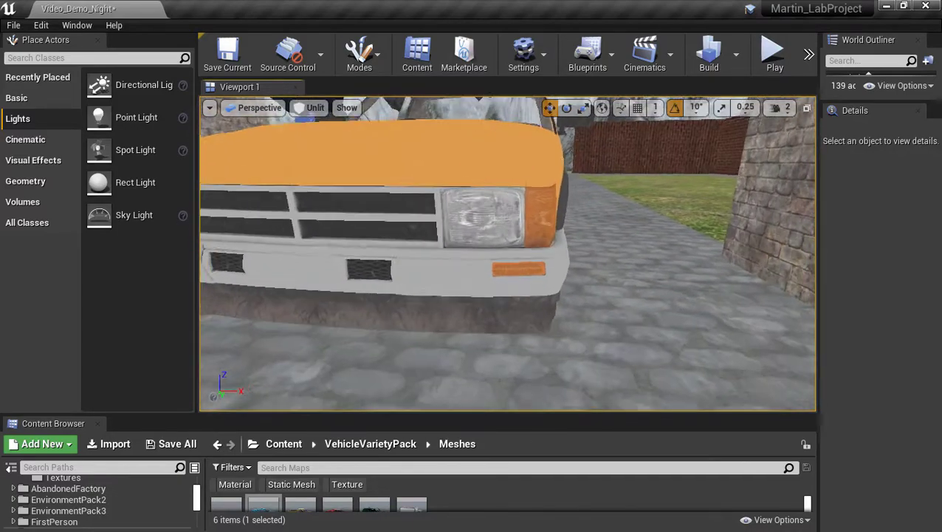
pyautogui.moveTo(646, 336); pyautogui.dragTo(634, 304, button='right')
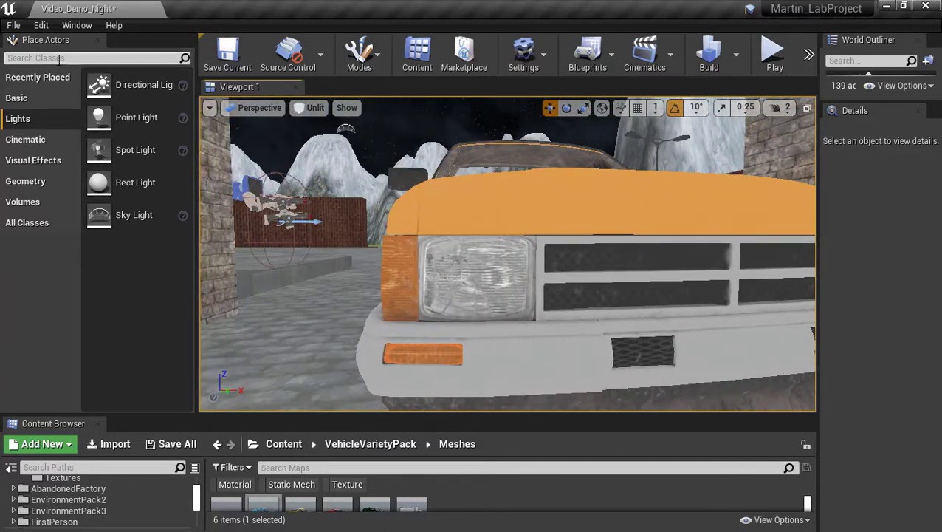
pyautogui.moveTo(370, 222); pyautogui.dragTo(543, 240, button='right')
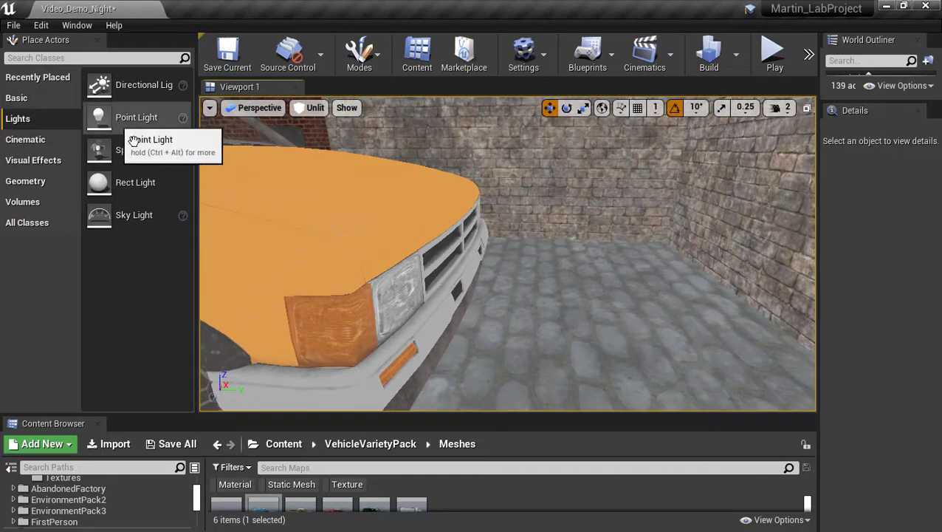
pyautogui.moveTo(129, 150); pyautogui.dragTo(411, 275)
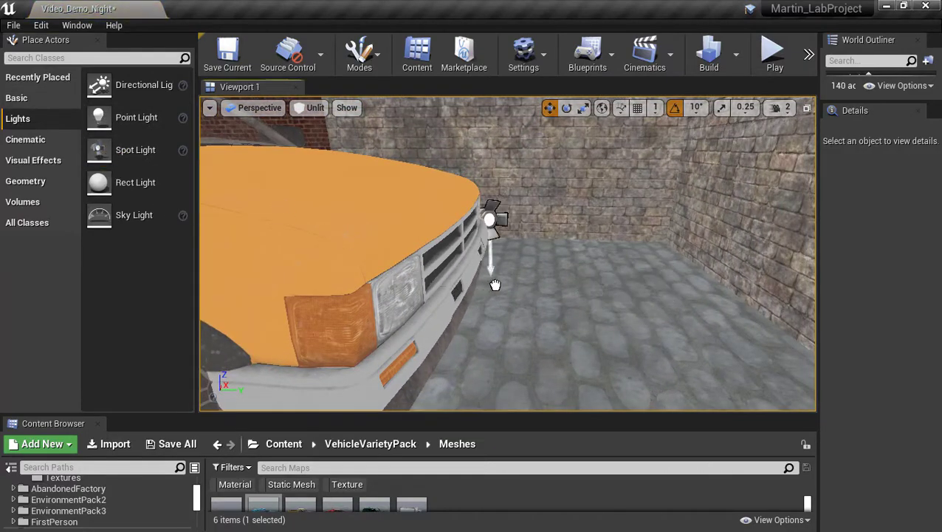
pyautogui.click(586, 247)
pyautogui.moveTo(584, 237); pyautogui.dragTo(585, 151)
pyautogui.moveTo(597, 262); pyautogui.dragTo(616, 273, button='right')
# Switch the viewport to Lit mode and widen the details area to show the spot light's Transform and Light properties
pyautogui.click(311, 109)
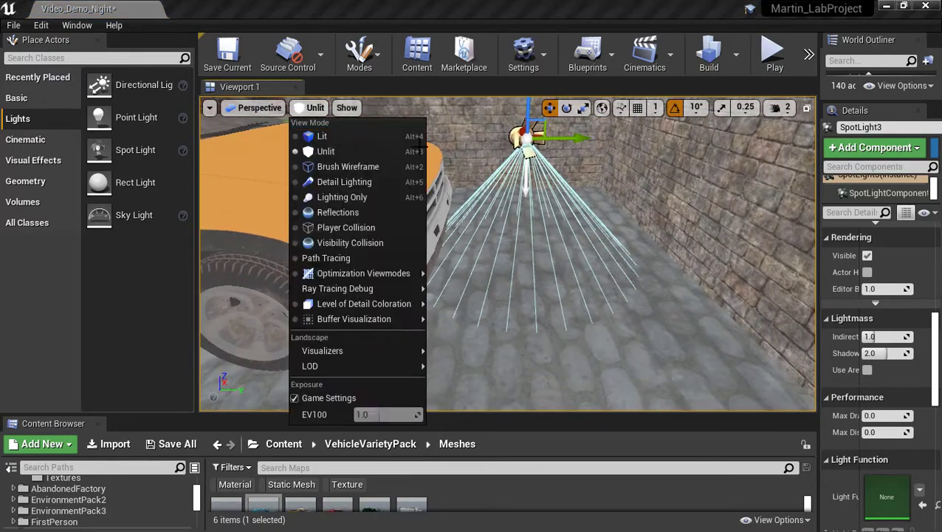
pyautogui.click(355, 132)
pyautogui.moveTo(354, 132)
pyautogui.mouseDown(button='right')
pyautogui.moveTo(347, 140)
pyautogui.moveTo(347, 131)
pyautogui.moveTo(370, 127)
pyautogui.moveTo(356, 136)
pyautogui.moveTo(369, 140)
pyautogui.mouseUp(button='right')
pyautogui.moveTo(824, 242); pyautogui.dragTo(720, 235)
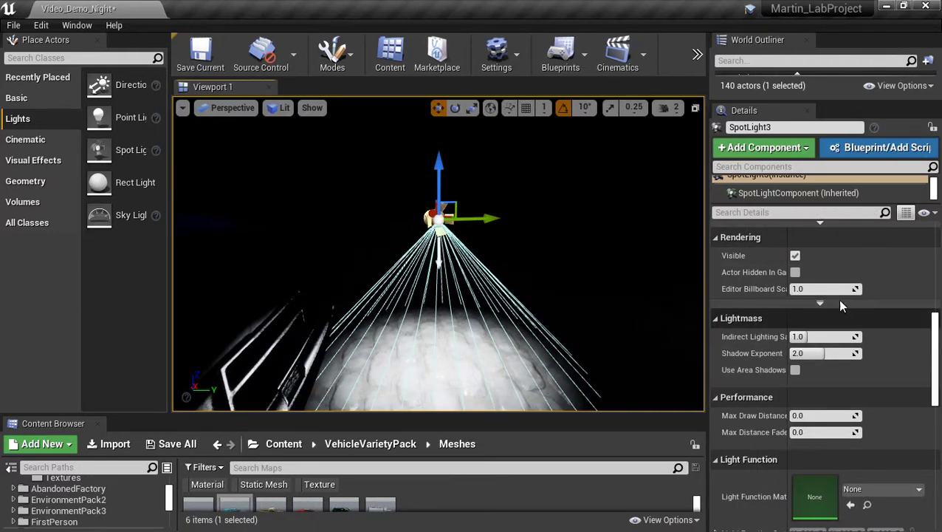
pyautogui.scroll(8, 833, 312)
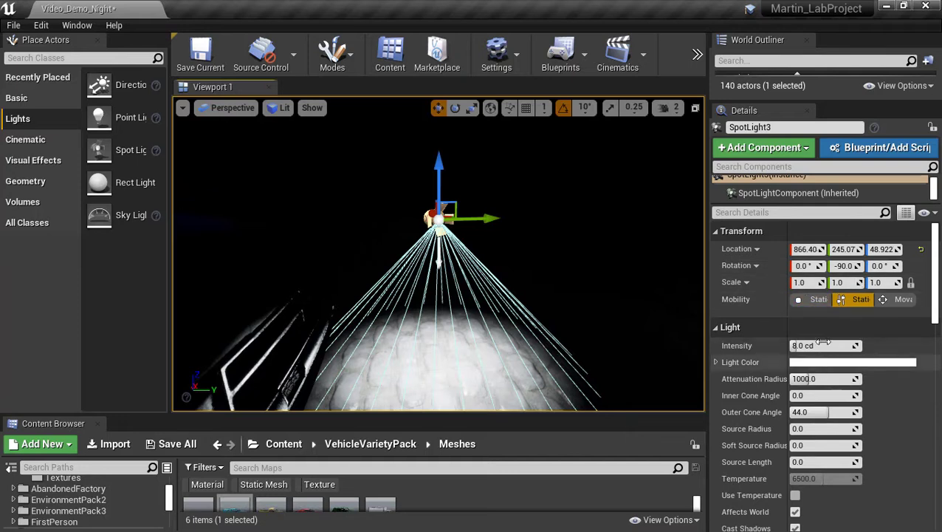
pyautogui.scroll(-1, 865, 342)
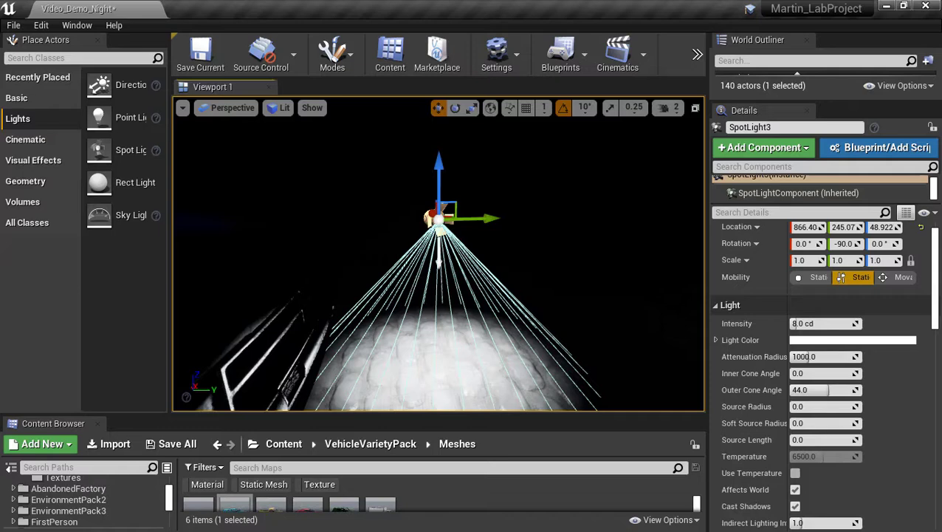
# Rotate the spot light 90° from pointing down so it shines forward onto the brick wall
pyautogui.moveTo(438, 253); pyautogui.dragTo(494, 240, button='right')
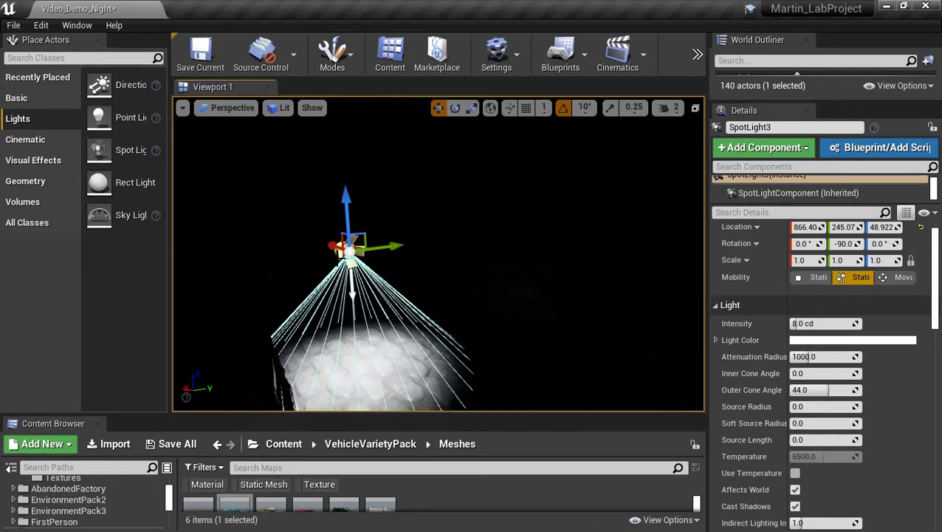
pyautogui.press('e')
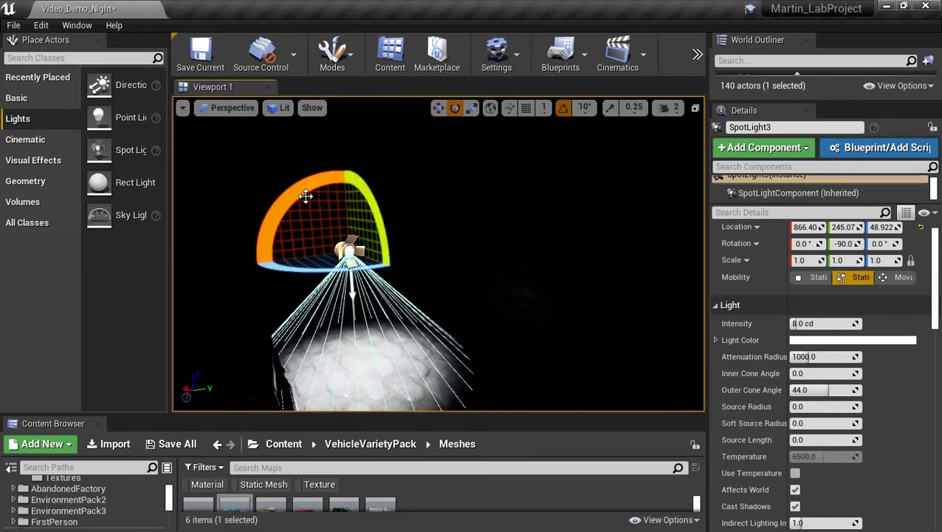
pyautogui.moveTo(292, 192); pyautogui.dragTo(249, 267)
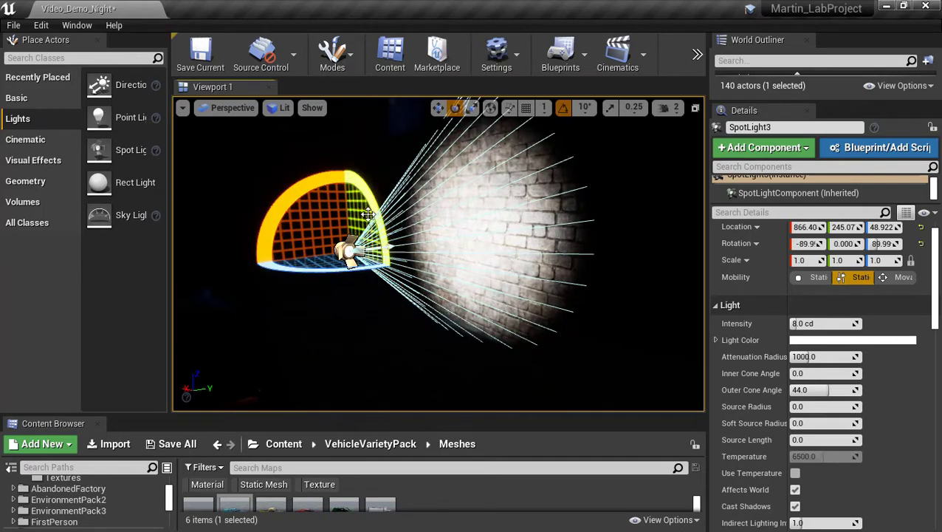
# Move the spot light beside the pickup's front end, to about X 736, Y 186
pyautogui.press('r')
pyautogui.moveTo(334, 247); pyautogui.dragTo(388, 327)
pyautogui.moveTo(388, 326); pyautogui.dragTo(296, 347, button='right')
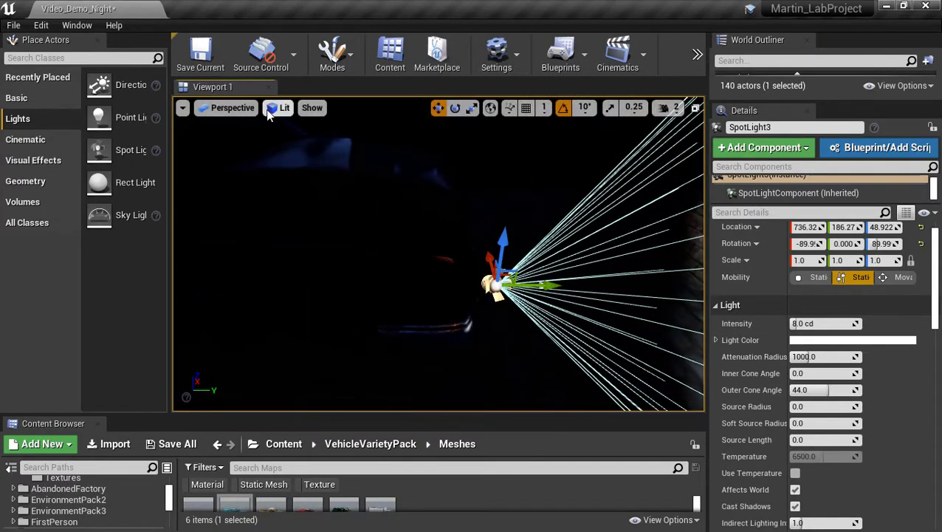
# Switch the viewport to Unlit mode and move the spot light along X toward the pickup's headlight, to about 775
pyautogui.click(281, 108)
pyautogui.click(309, 157)
pyautogui.moveTo(310, 157); pyautogui.dragTo(443, 284, button='right')
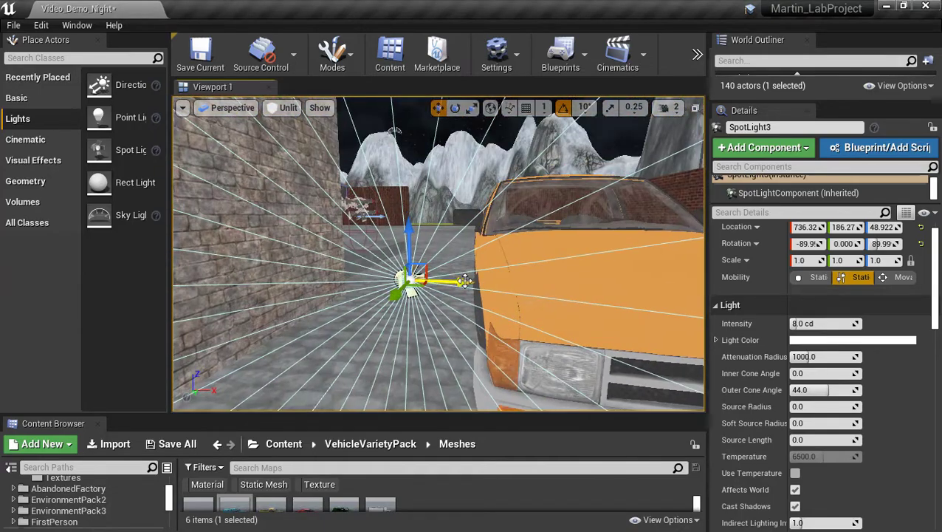
pyautogui.moveTo(451, 288); pyautogui.dragTo(583, 289)
pyautogui.moveTo(561, 258)
pyautogui.mouseDown(button='right')
pyautogui.moveTo(650, 263)
pyautogui.moveTo(560, 258)
pyautogui.mouseUp(button='right')
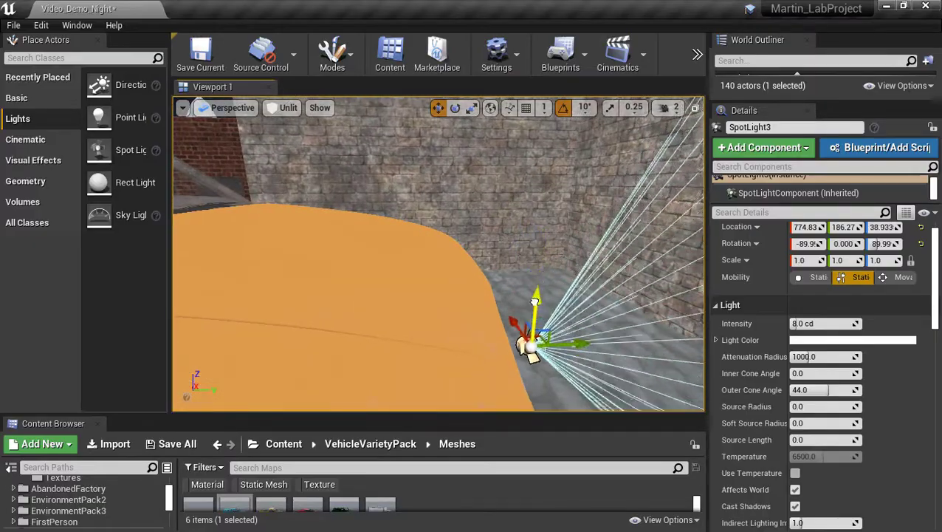
# Align the spot light with the center of the pickup's headlight, at about X 780, Z 23
pyautogui.moveTo(604, 334); pyautogui.dragTo(472, 362, button='right')
pyautogui.moveTo(546, 340); pyautogui.dragTo(510, 290, button='right')
pyautogui.moveTo(469, 273); pyautogui.dragTo(500, 273)
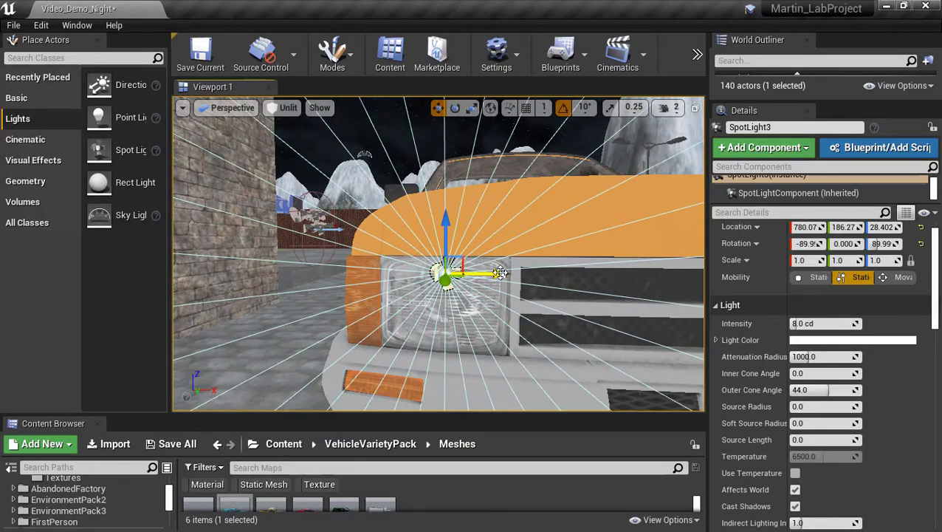
pyautogui.moveTo(450, 220); pyautogui.dragTo(450, 258)
pyautogui.moveTo(451, 261); pyautogui.dragTo(584, 267, button='right')
pyautogui.moveTo(532, 322); pyautogui.dragTo(488, 325, button='right')
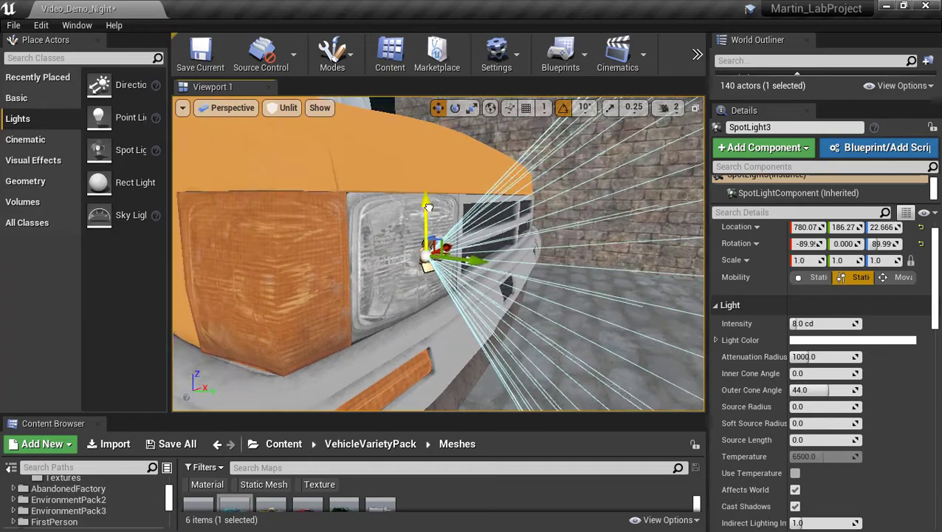
pyautogui.moveTo(468, 208); pyautogui.dragTo(458, 167, button='right')
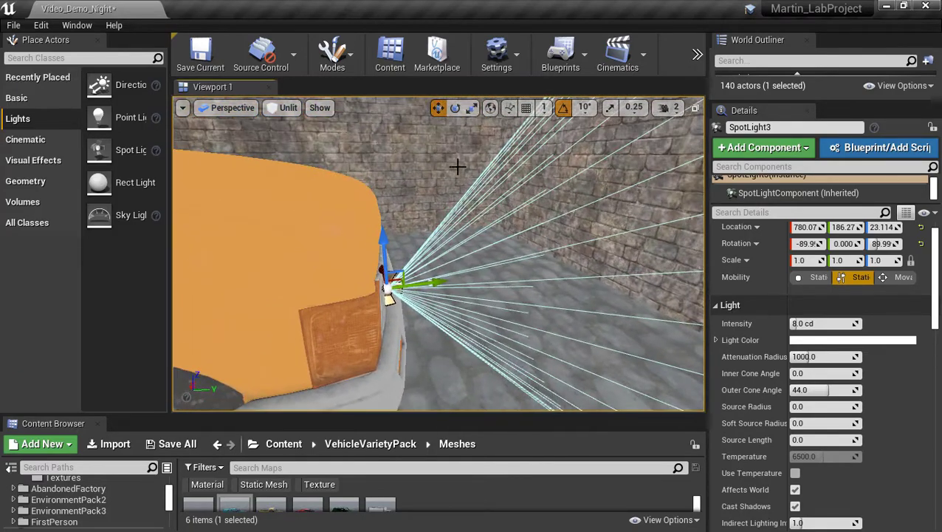
# Switch the viewport to Lit mode and nudge the spot light along Y to about 186, just in front of the headlight
pyautogui.click(288, 108)
pyautogui.click(299, 133)
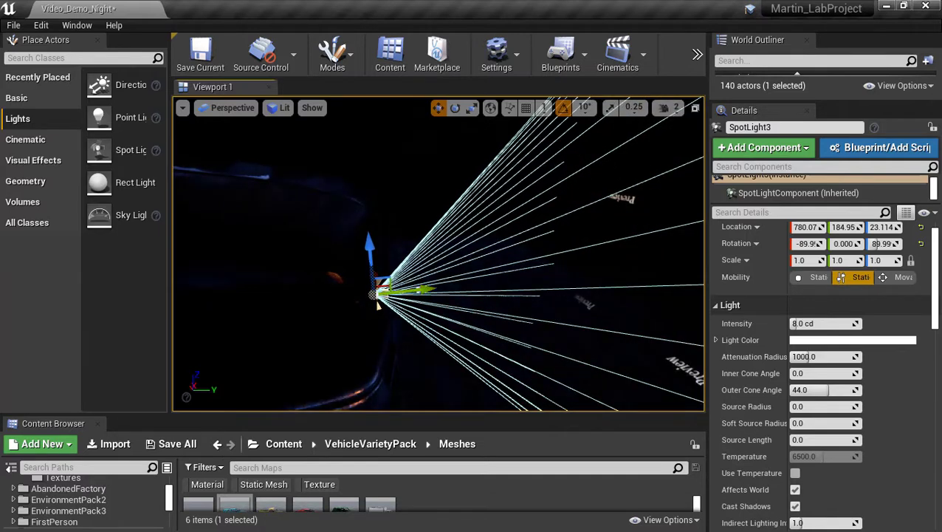
pyautogui.moveTo(438, 253); pyautogui.dragTo(452, 230, button='right')
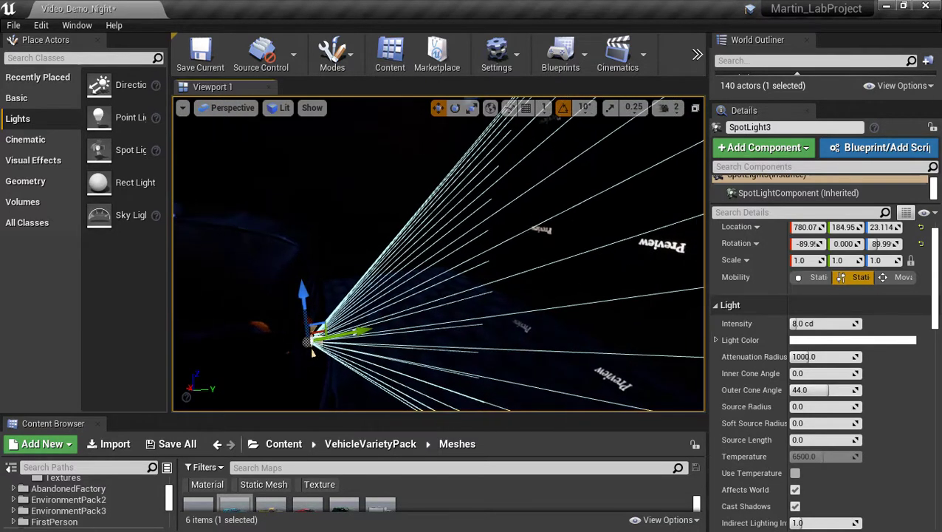
pyautogui.moveTo(361, 333); pyautogui.dragTo(367, 330)
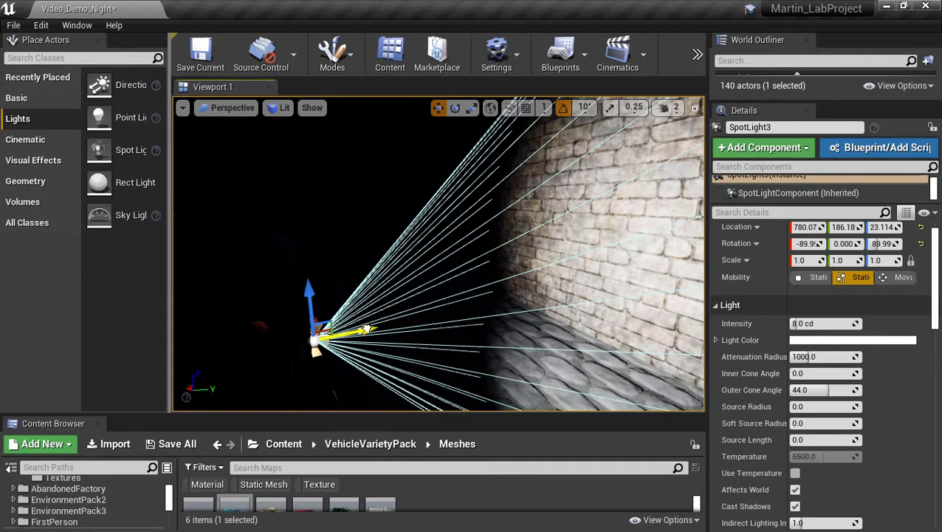
pyautogui.moveTo(367, 327); pyautogui.dragTo(488, 302, button='right')
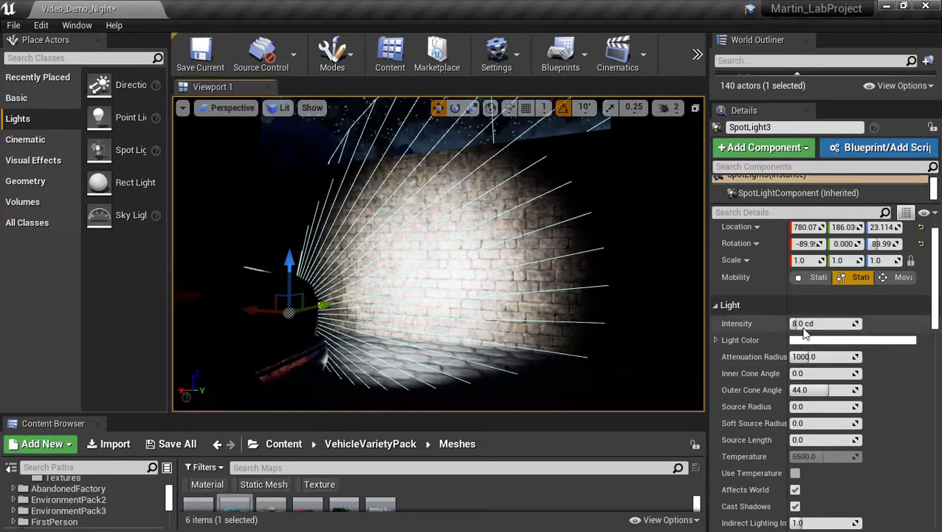
# Try a lower intensity of about 6.2 cd on the spot light and reset it to 8 cd
pyautogui.moveTo(821, 325); pyautogui.dragTo(794, 324)
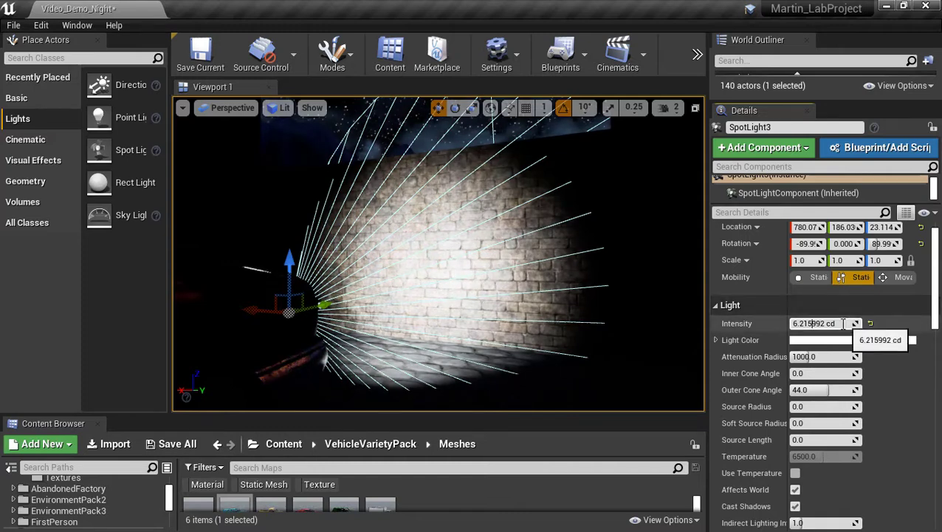
pyautogui.click(812, 323)
pyautogui.write('8')
pyautogui.press('Return')
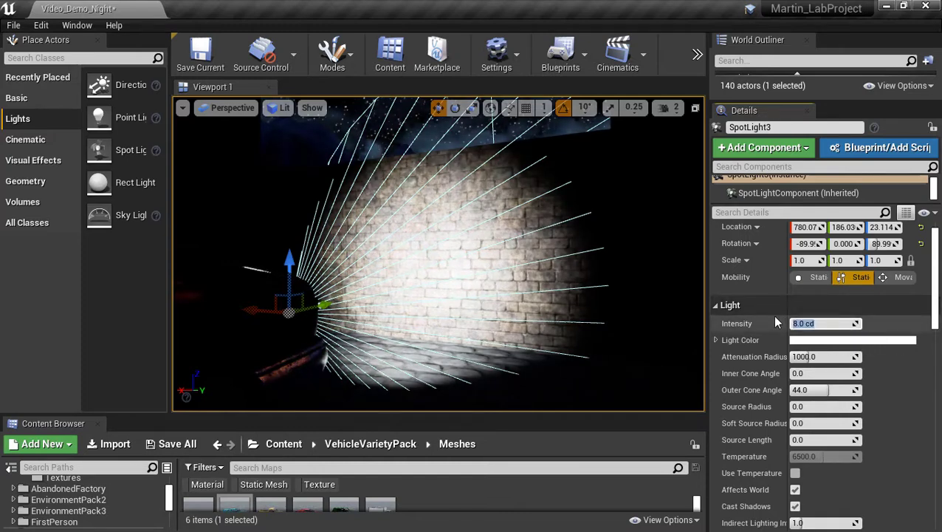
pyautogui.click(832, 341)
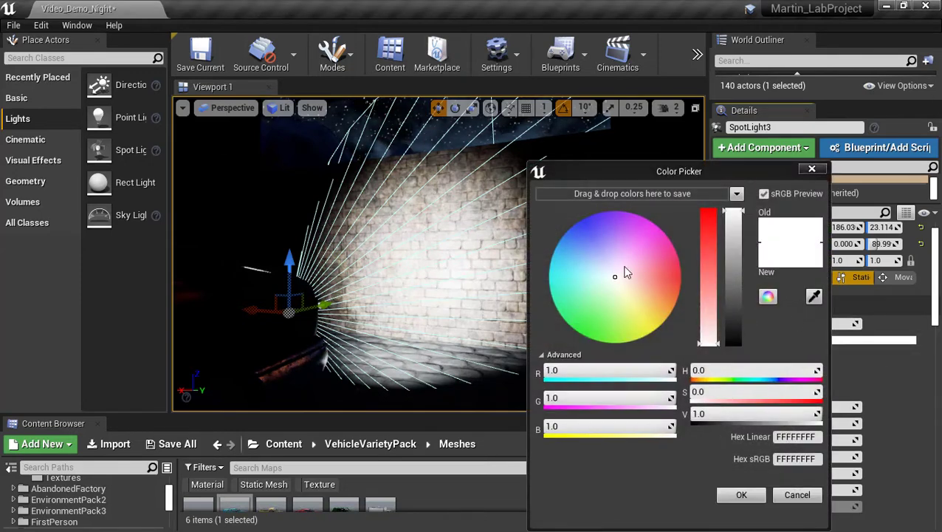
pyautogui.click(812, 168)
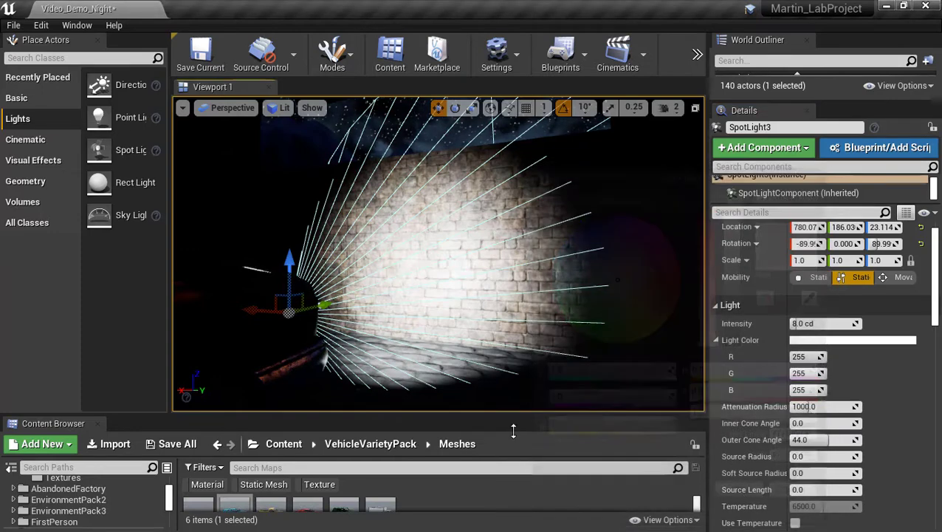
pyautogui.click(714, 339)
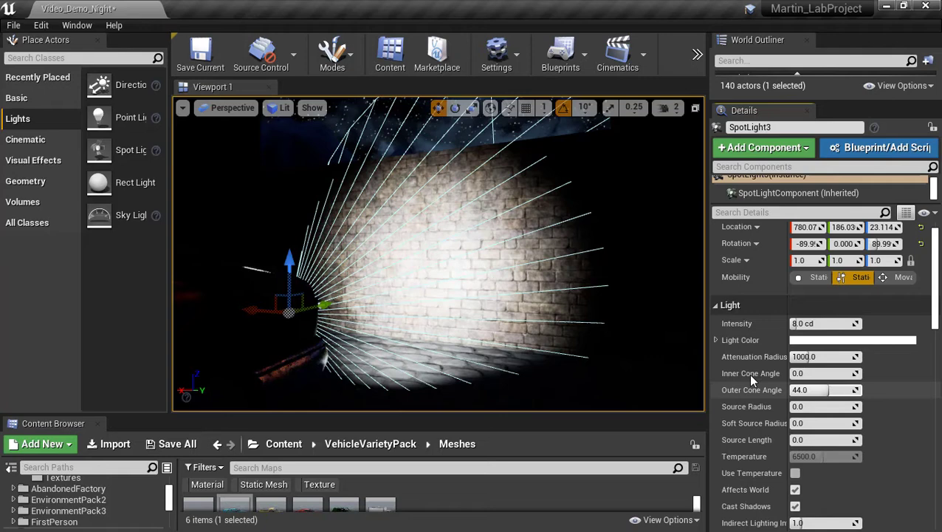
# Try an attenuation radius of 16384 on the spot light and reduce it to about 3164
pyautogui.click(820, 357)
pyautogui.write('8')
pyautogui.press('Return')
pyautogui.moveTo(820, 357); pyautogui.dragTo(835, 357)
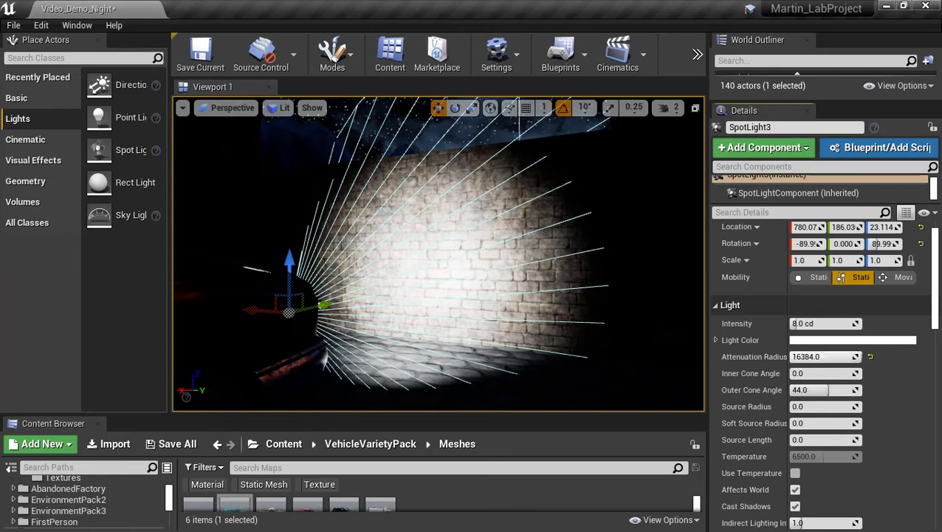
pyautogui.moveTo(438, 253); pyautogui.dragTo(414, 258, button='right')
pyautogui.click(665, 108)
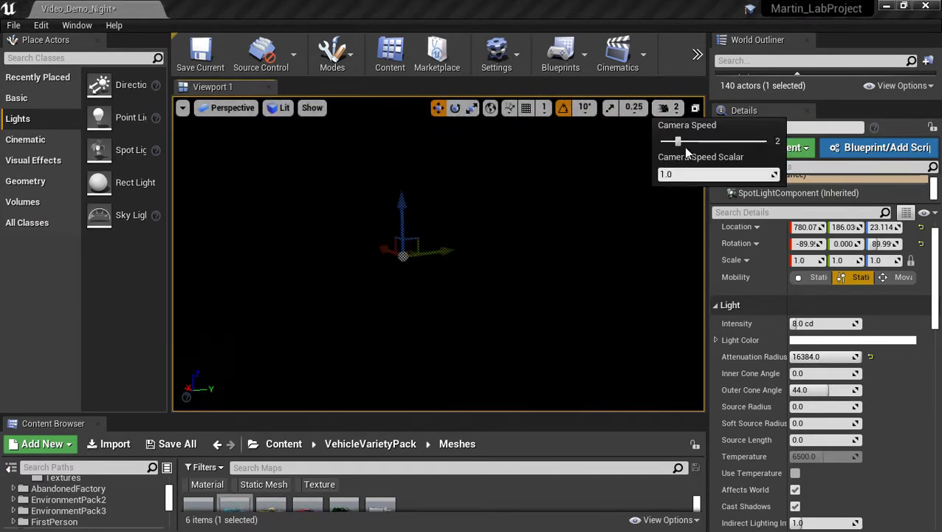
pyautogui.moveTo(547, 222); pyautogui.dragTo(582, 275, button='right')
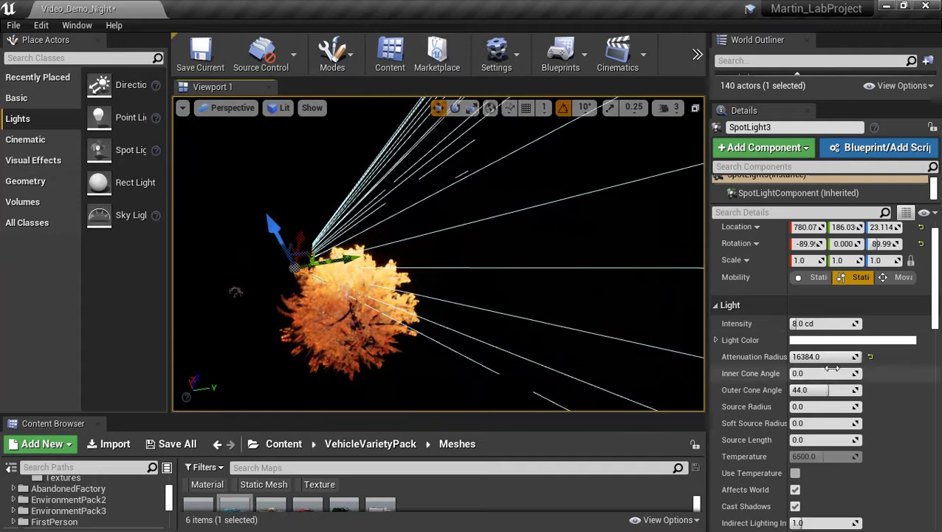
pyautogui.moveTo(820, 357); pyautogui.dragTo(779, 356)
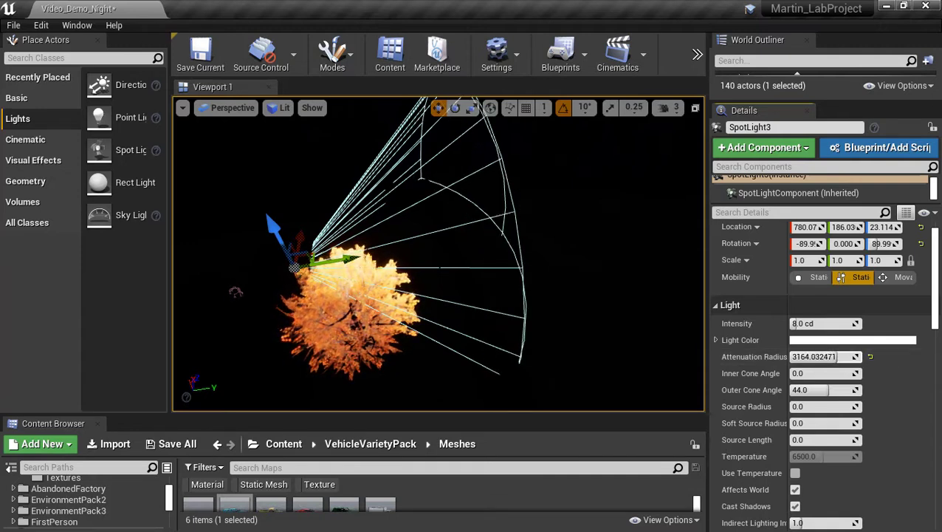
# Switch the viewport to Unlit mode and set the spot light's outer cone angle to about 19.8 and inner cone angle to about 5.5
pyautogui.moveTo(351, 296); pyautogui.dragTo(310, 319, button='right')
pyautogui.click(281, 111)
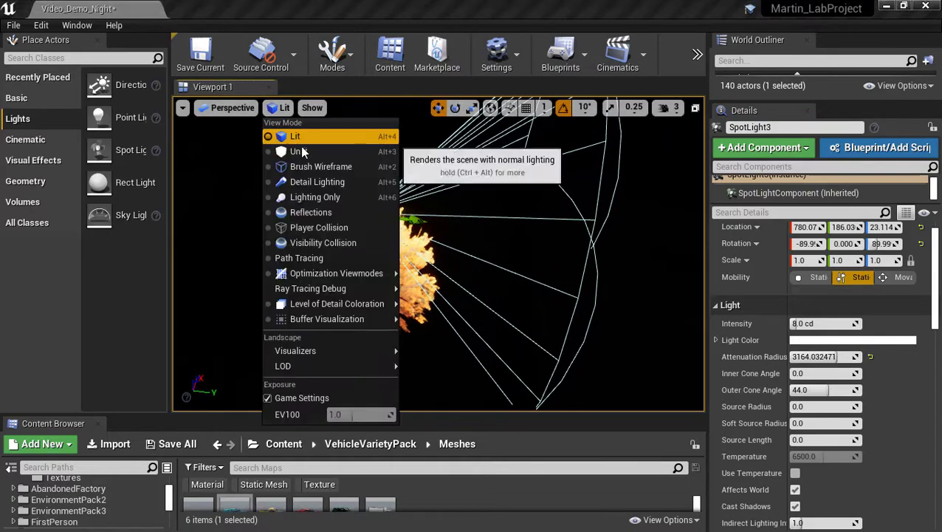
pyautogui.click(299, 147)
pyautogui.moveTo(299, 155); pyautogui.dragTo(393, 235, button='right')
pyautogui.press('w')
pyautogui.press('s')
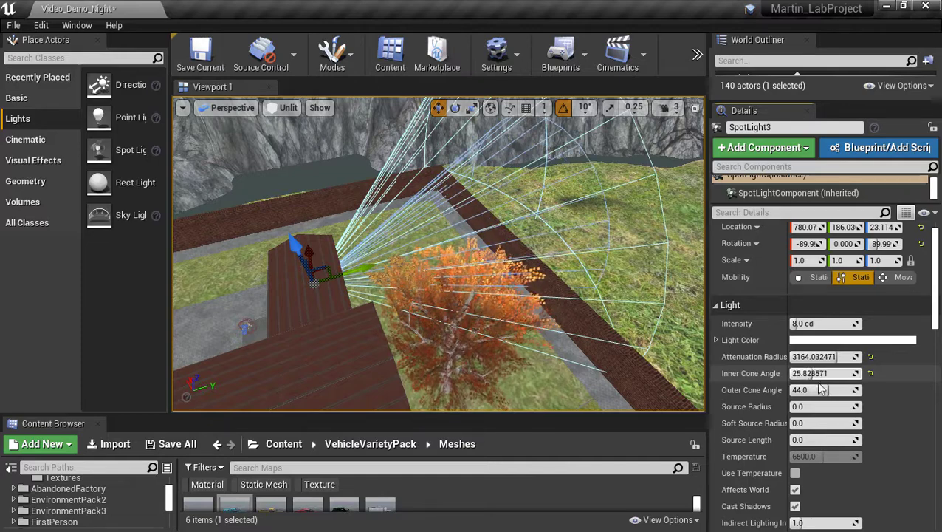
pyautogui.moveTo(822, 389)
pyautogui.mouseDown()
pyautogui.moveTo(782, 389)
pyautogui.moveTo(842, 389)
pyautogui.moveTo(792, 390)
pyautogui.moveTo(807, 392)
pyautogui.mouseUp()
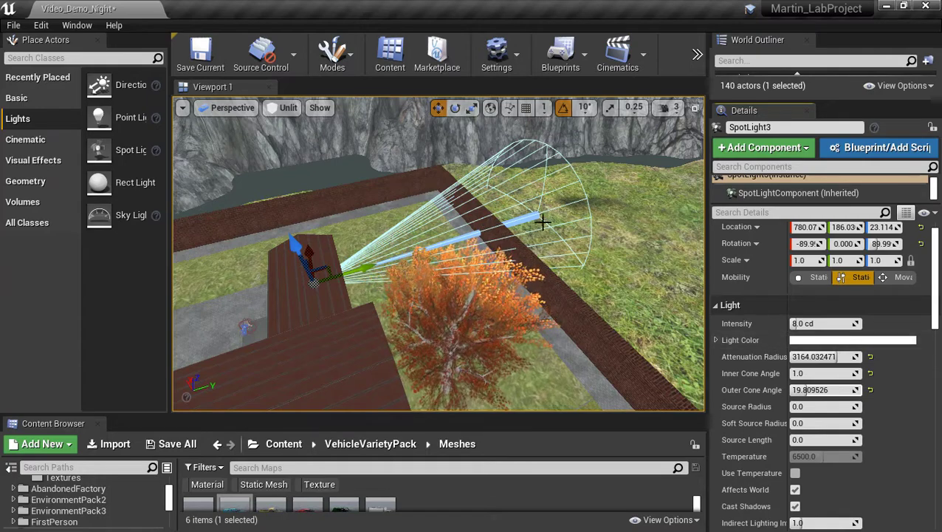
pyautogui.moveTo(805, 373); pyautogui.dragTo(849, 373)
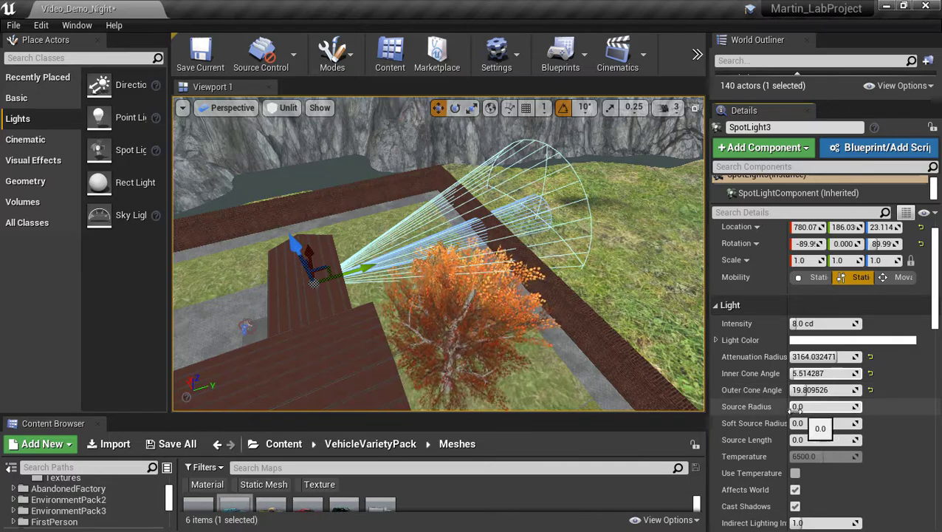
# Fly the view back from the scene overview to the front of the pickup, using camera speed 6 and a slower speed of 4
pyautogui.moveTo(565, 314); pyautogui.dragTo(510, 321, button='right')
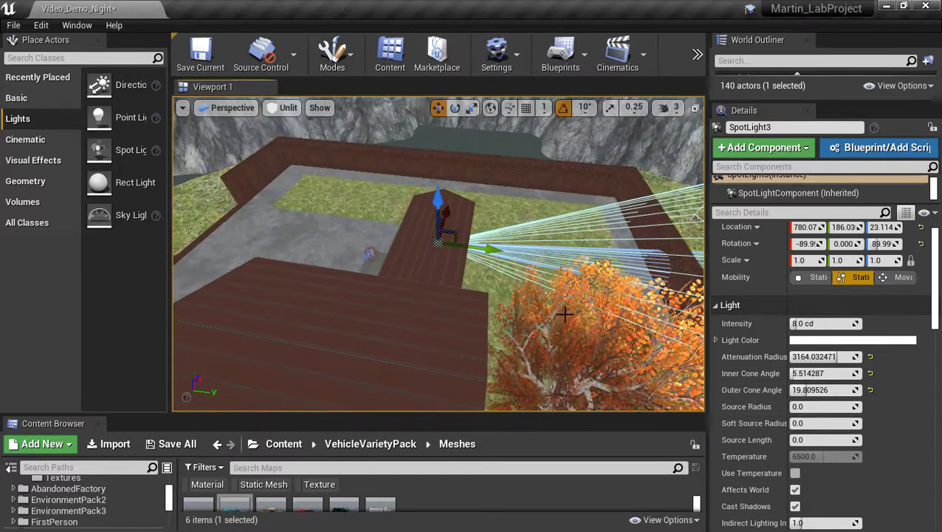
pyautogui.click(669, 108)
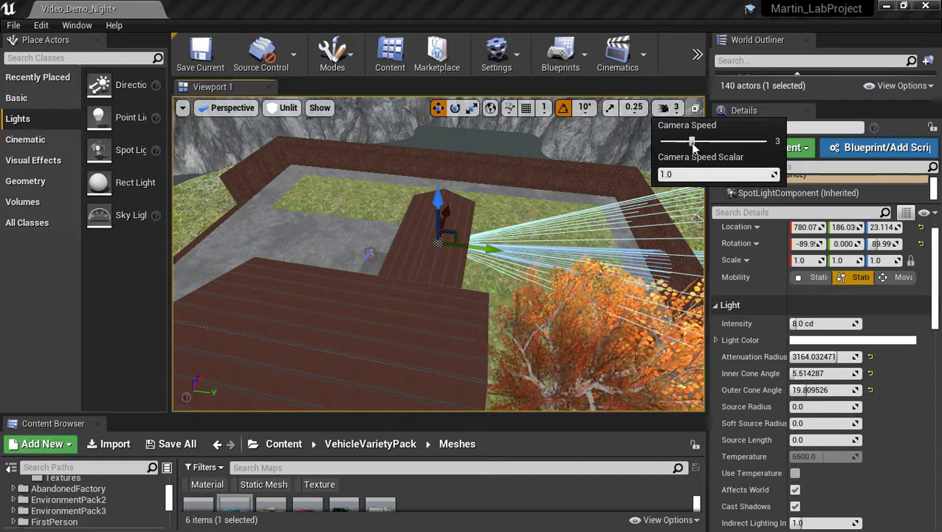
pyautogui.moveTo(693, 142); pyautogui.dragTo(735, 142)
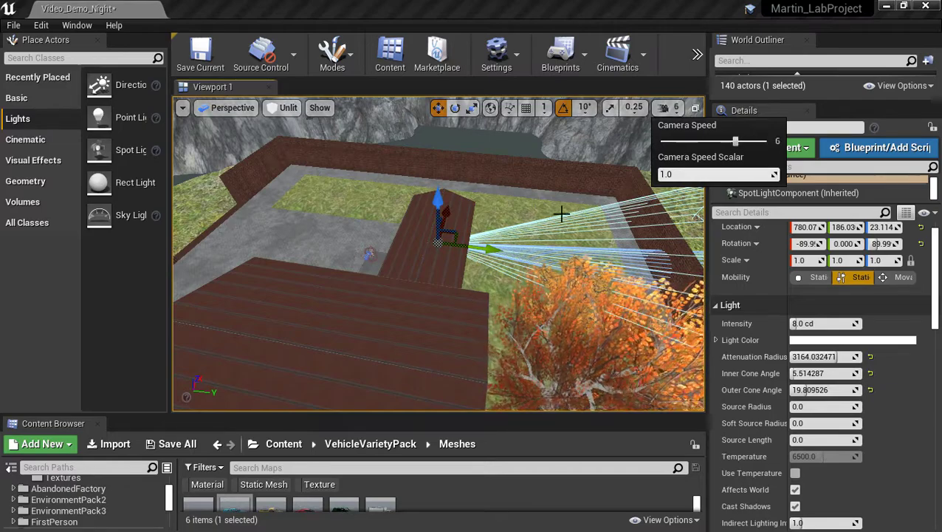
pyautogui.press('w')
pyautogui.moveTo(562, 213)
pyautogui.mouseDown(button='right')
pyautogui.moveTo(542, 220)
pyautogui.moveTo(555, 203)
pyautogui.mouseUp(button='right')
pyautogui.press('s')
pyautogui.press('w')
pyautogui.press('s')
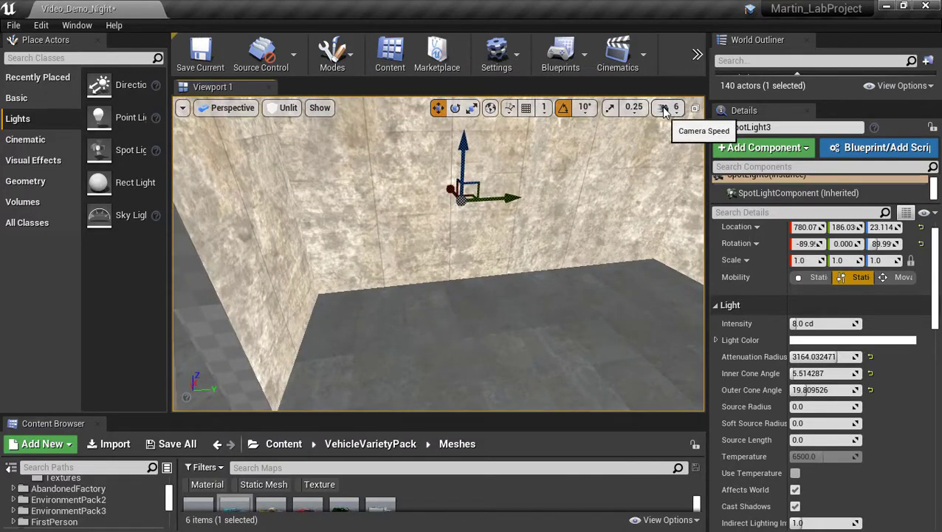
pyautogui.click(664, 109)
pyautogui.moveTo(580, 223); pyautogui.dragTo(545, 231, button='right')
pyautogui.press('w')
pyautogui.press('s')
pyautogui.press('w')
pyautogui.press('s')
pyautogui.press('s')
pyautogui.press('d')
pyautogui.press('w')
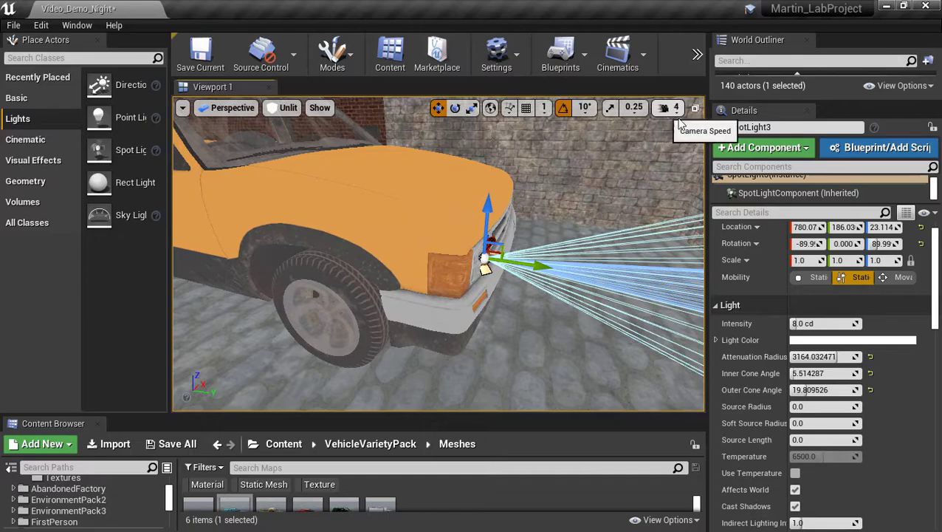
# Lower the camera speed to 2 and examine the spot light up close at the pickup's headlight
pyautogui.click(668, 107)
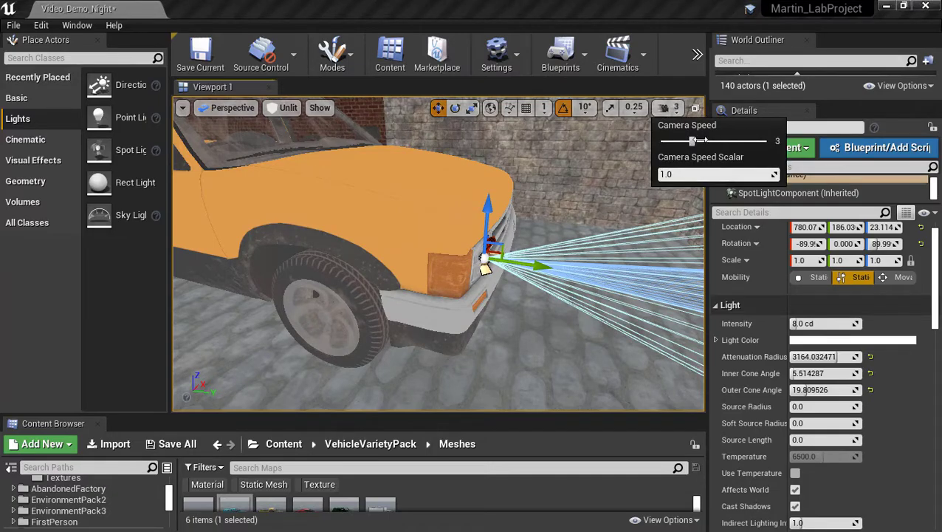
pyautogui.press('d')
pyautogui.moveTo(629, 228)
pyautogui.mouseDown(button='right')
pyautogui.moveTo(618, 235)
pyautogui.moveTo(610, 224)
pyautogui.moveTo(614, 235)
pyautogui.mouseUp(button='right')
pyautogui.press('w')
pyautogui.press('s')
pyautogui.press('w')
pyautogui.press('s')
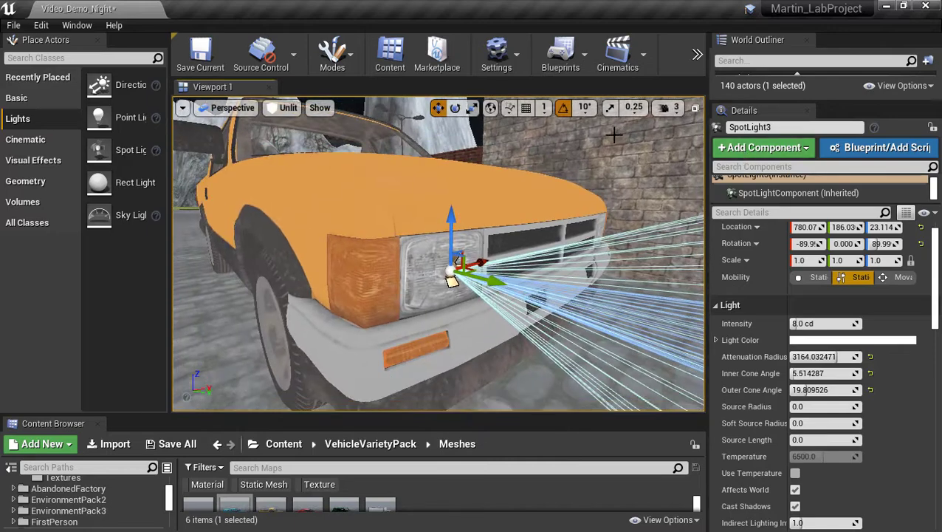
pyautogui.click(669, 108)
pyautogui.press('w')
pyautogui.moveTo(526, 230); pyautogui.dragTo(511, 263, button='right')
pyautogui.press('a')
pyautogui.press('d')
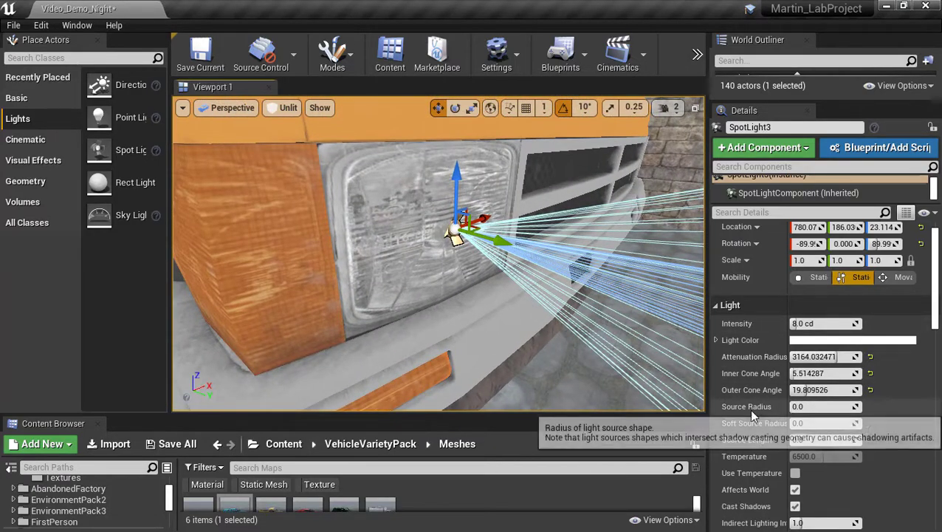
# Set the spot light's source radius to about 7.4 and switch the viewport to Lit mode
pyautogui.moveTo(805, 406); pyautogui.dragTo(833, 406)
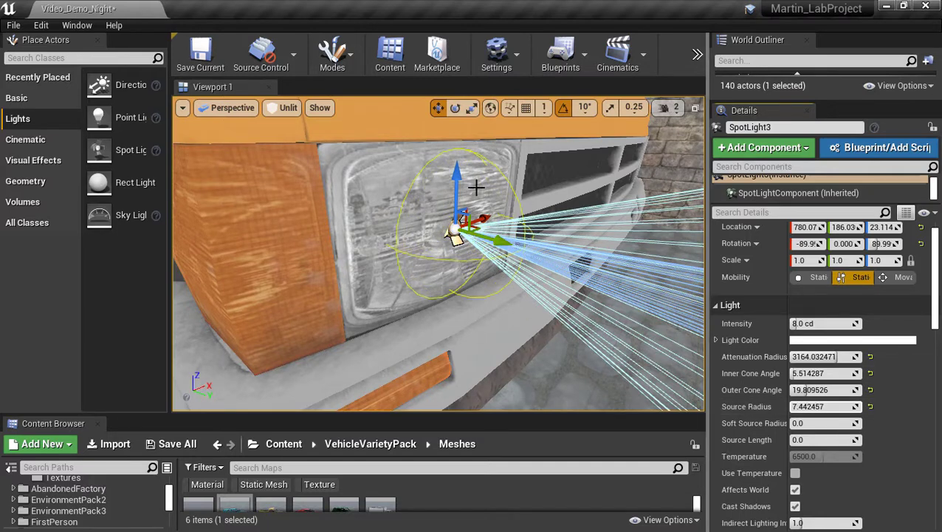
pyautogui.moveTo(330, 334); pyautogui.dragTo(347, 324, button='right')
pyautogui.press('s')
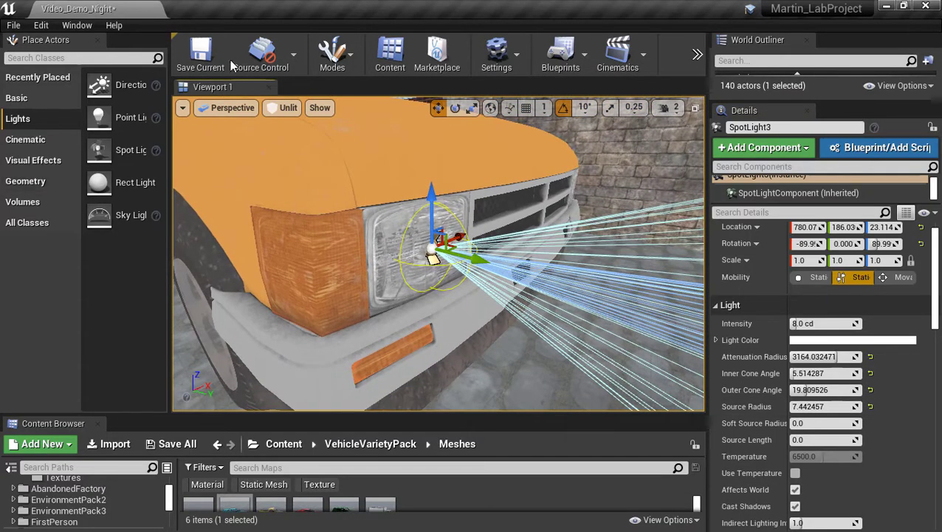
pyautogui.click(282, 110)
pyautogui.click(310, 137)
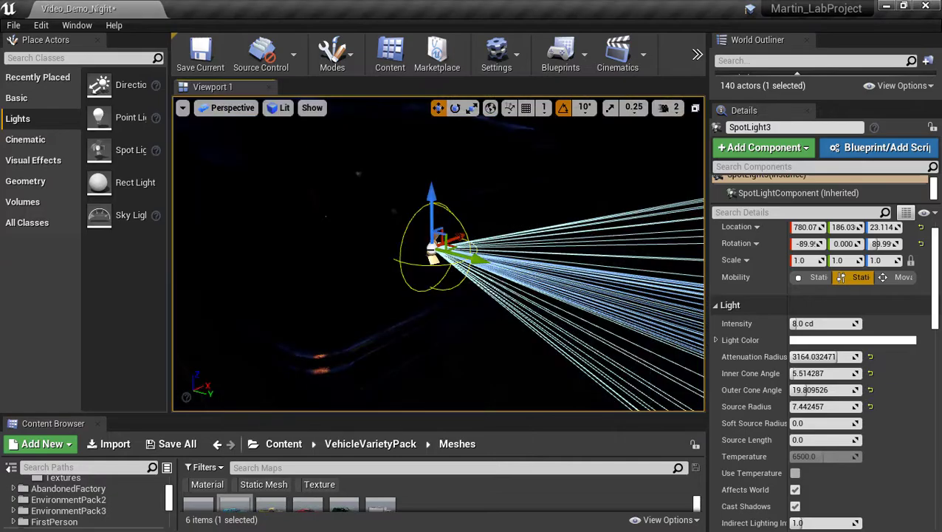
# Nudge the spot light forward along Y to about 186.5 and check its beam on the brick wall
pyautogui.moveTo(348, 244); pyautogui.dragTo(328, 244, button='right')
pyautogui.press('d')
pyautogui.moveTo(439, 253)
pyautogui.mouseDown(button='right')
pyautogui.moveTo(539, 229)
pyautogui.moveTo(432, 251)
pyautogui.mouseUp(button='right')
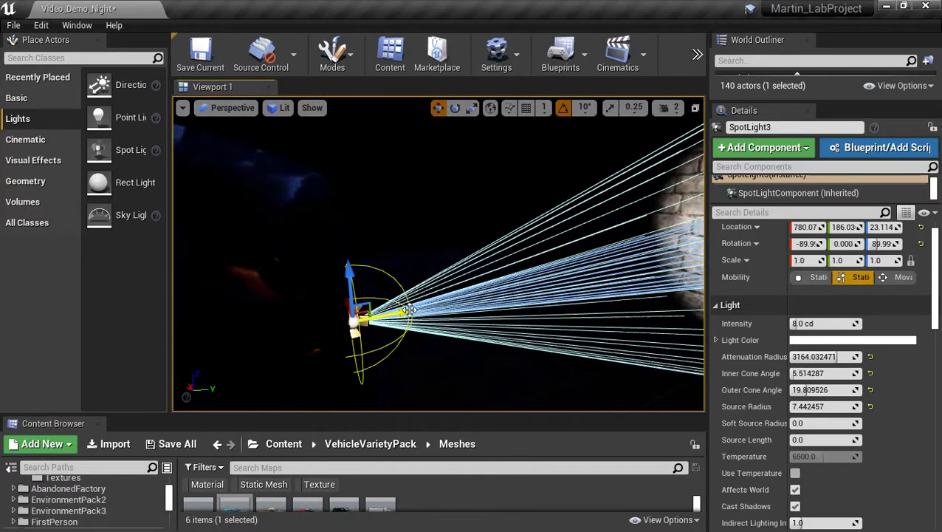
pyautogui.moveTo(410, 310); pyautogui.dragTo(413, 310)
pyautogui.moveTo(414, 310); pyautogui.dragTo(362, 325, button='right')
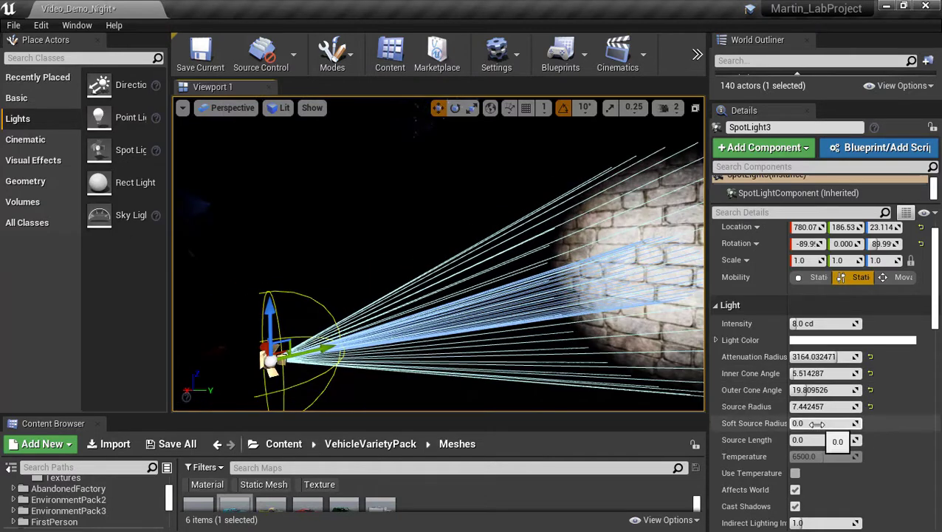
pyautogui.press('Right')
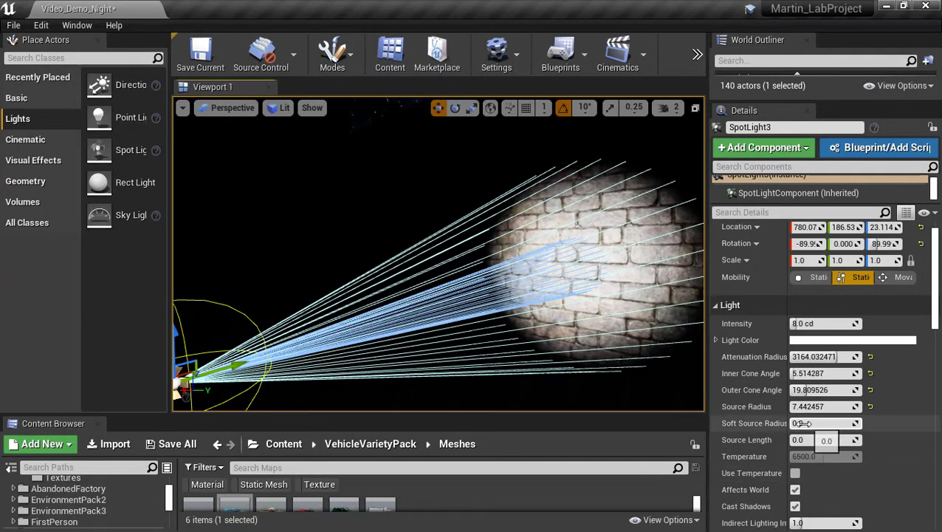
pyautogui.moveTo(587, 343); pyautogui.dragTo(617, 341, button='right')
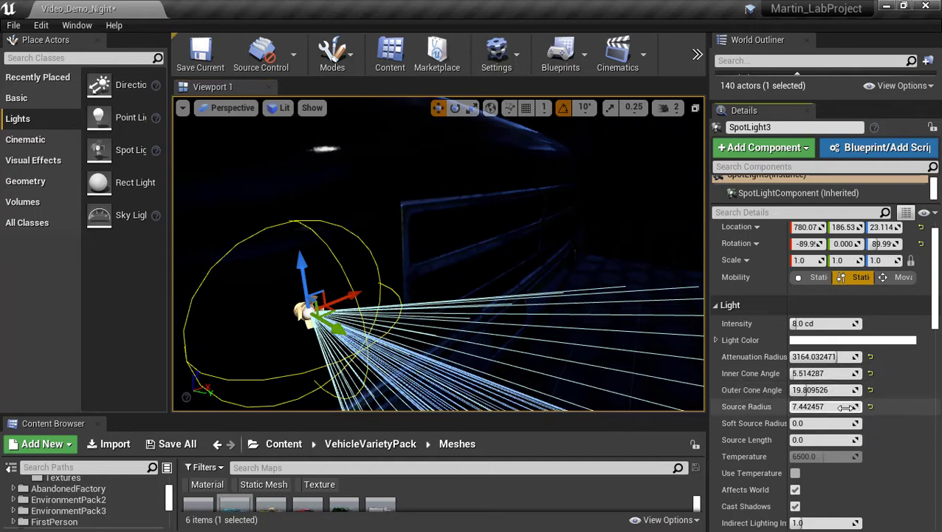
# Reduce the spot light's source radius to about 3.1 and move the light along Y to about 186.4
pyautogui.moveTo(846, 407); pyautogui.dragTo(823, 407)
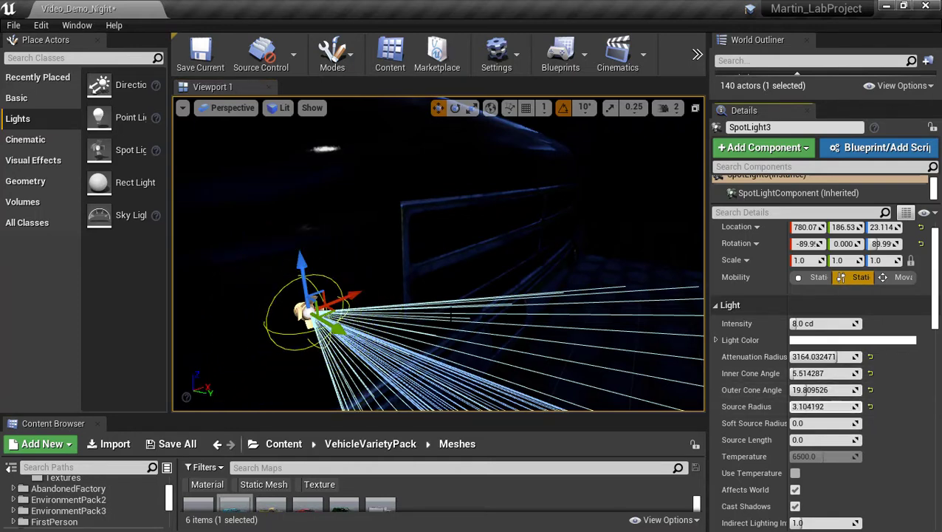
pyautogui.press('a')
pyautogui.moveTo(451, 314); pyautogui.dragTo(532, 317, button='right')
pyautogui.moveTo(486, 298)
pyautogui.mouseDown()
pyautogui.moveTo(494, 300)
pyautogui.moveTo(467, 296)
pyautogui.moveTo(488, 299)
pyautogui.mouseUp()
pyautogui.moveTo(489, 300); pyautogui.dragTo(532, 300, button='right')
pyautogui.moveTo(404, 263)
pyautogui.mouseDown(button='right')
pyautogui.moveTo(414, 263)
pyautogui.moveTo(404, 262)
pyautogui.mouseUp(button='right')
pyautogui.moveTo(641, 311); pyautogui.dragTo(505, 252, button='right')
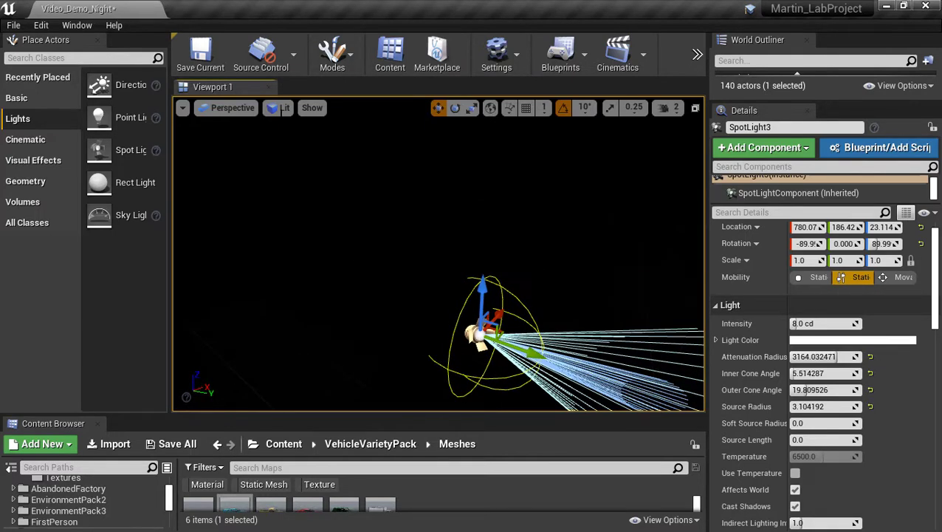
pyautogui.moveTo(443, 251); pyautogui.dragTo(486, 286, button='right')
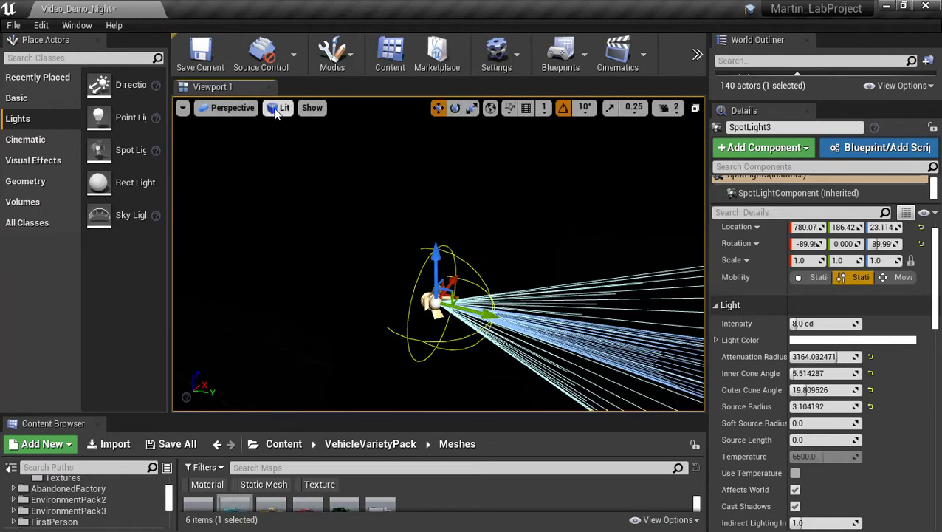
# Switch the viewport to Unlit mode and reselect the spot light at the pickup's headlight
pyautogui.click(276, 109)
pyautogui.press('Escape')
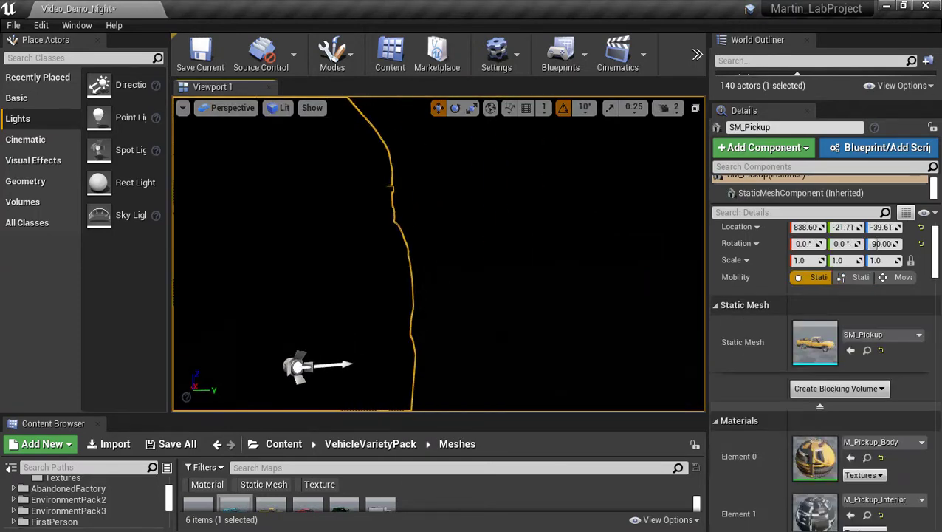
pyautogui.click(280, 110)
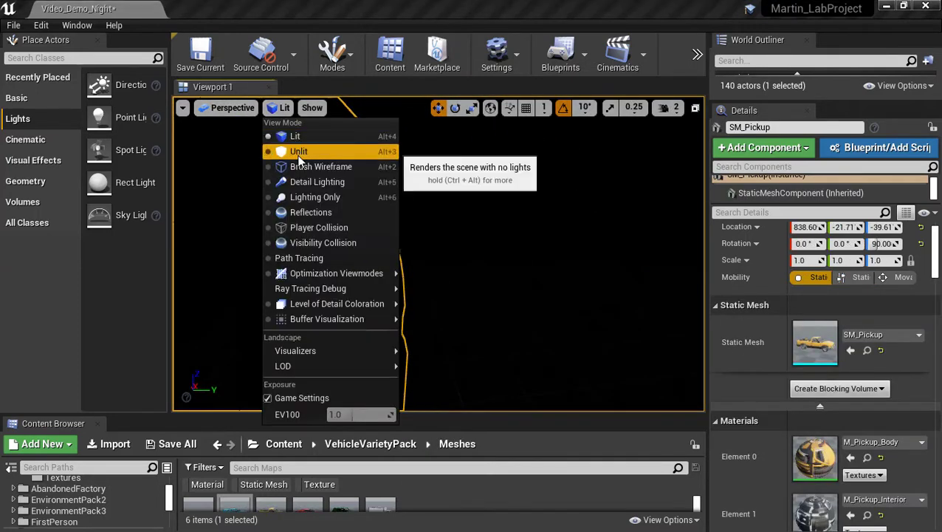
pyautogui.click(295, 152)
pyautogui.moveTo(439, 253); pyautogui.dragTo(558, 146, button='right')
pyautogui.click(378, 254)
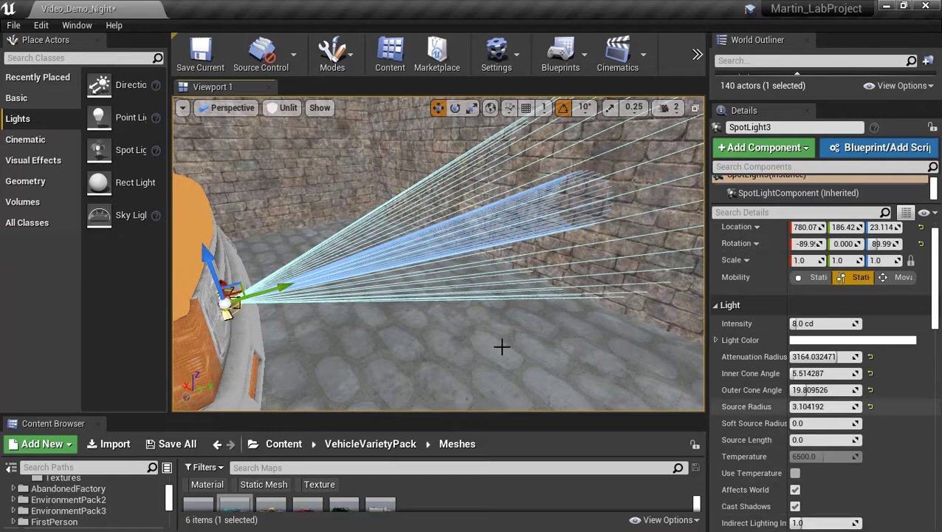
# Set the spot light's outer cone angle to about 24.3 and inner cone angle to about 19.1, and return the viewport to Lit mode
pyautogui.moveTo(501, 347); pyautogui.dragTo(480, 337, button='right')
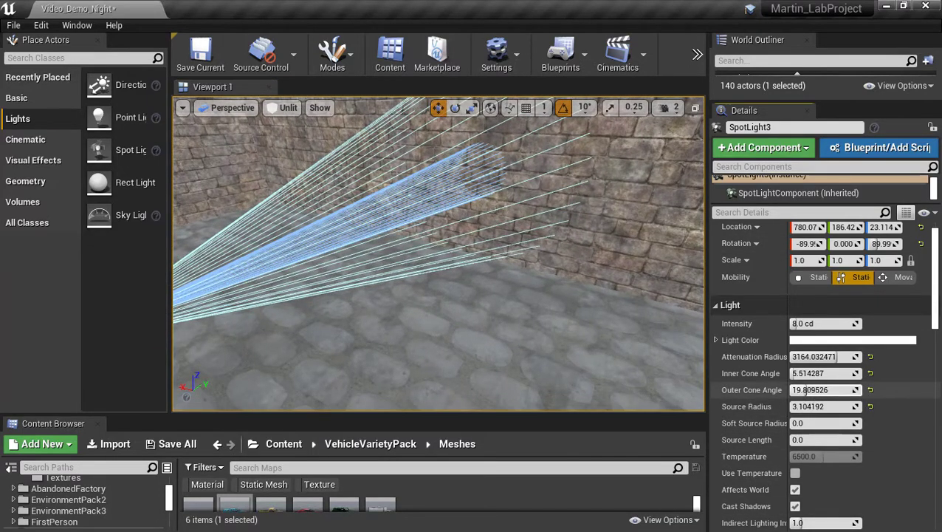
pyautogui.moveTo(809, 390)
pyautogui.mouseDown()
pyautogui.moveTo(842, 390)
pyautogui.moveTo(806, 373)
pyautogui.mouseUp()
pyautogui.moveTo(355, 148); pyautogui.dragTo(302, 113, button='right')
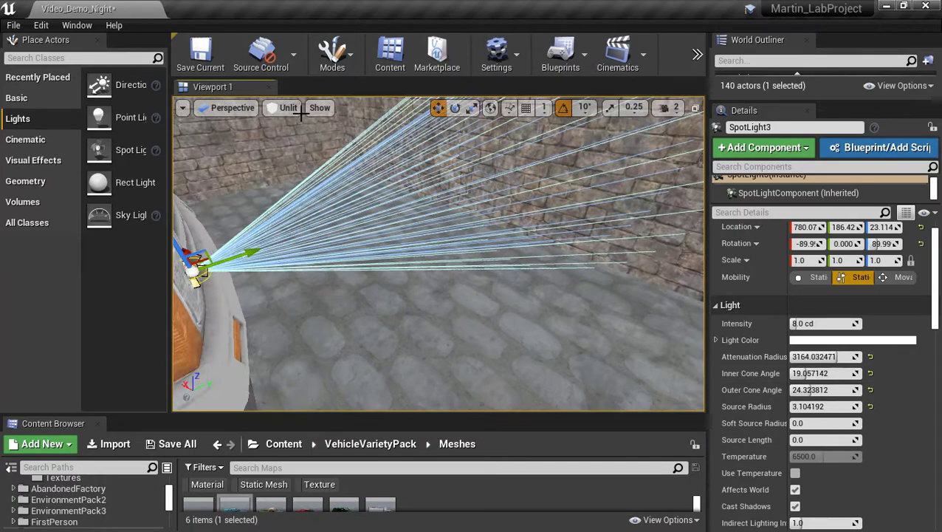
pyautogui.click(288, 108)
pyautogui.click(294, 134)
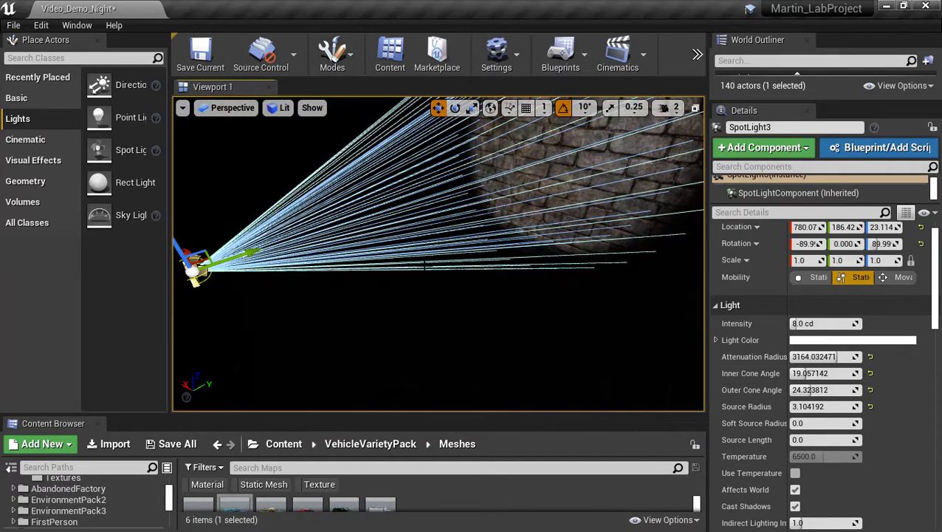
# Examine the spot light's beam on the brick wall and look through its Light, Rendering, Lightmass, Performance and Light Function settings
pyautogui.moveTo(425, 265); pyautogui.dragTo(709, 411, button='right')
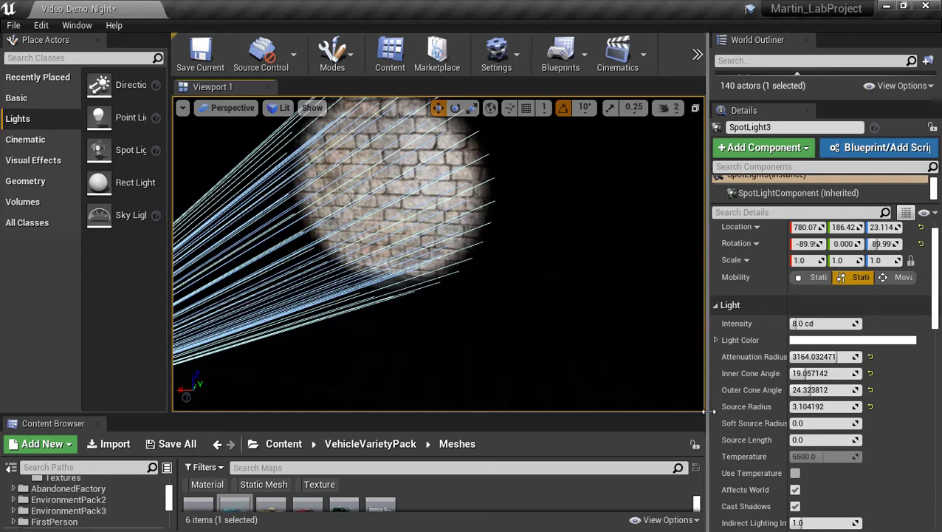
pyautogui.scroll(-2, 825, 399)
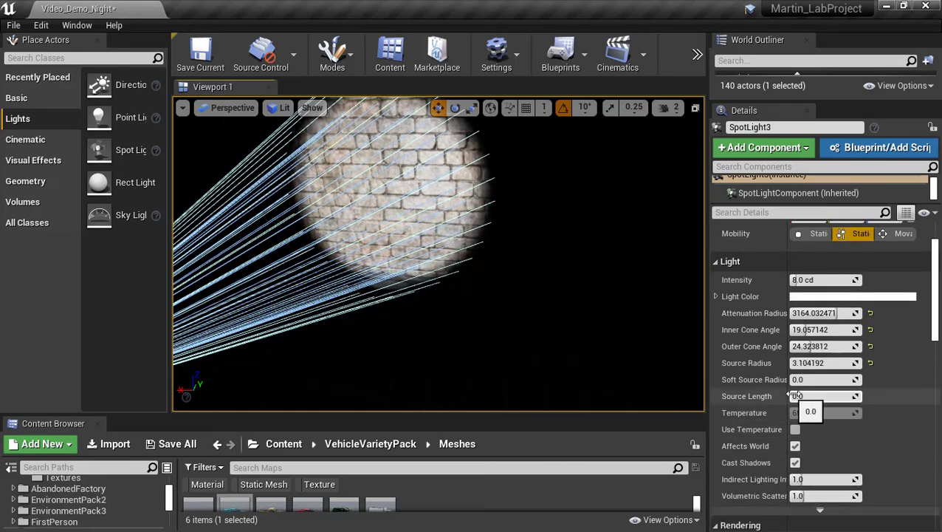
pyautogui.press('f')
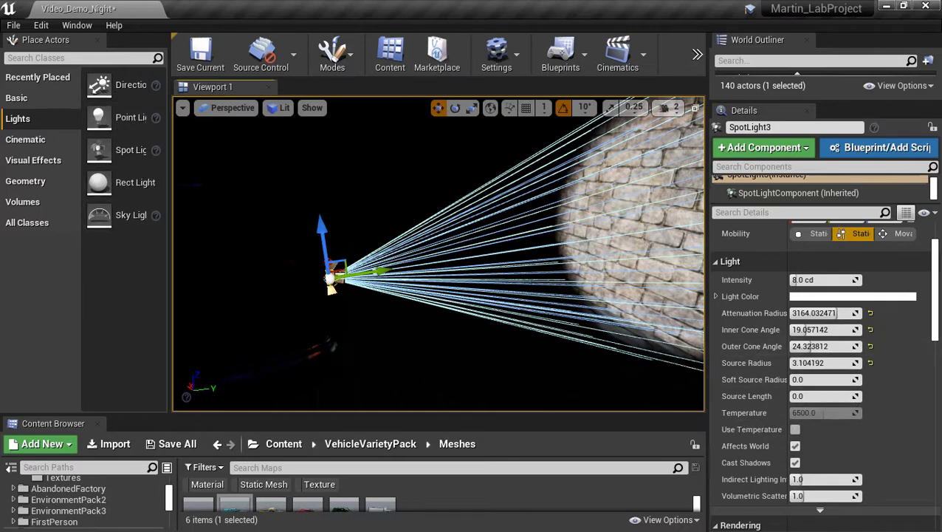
pyautogui.moveTo(591, 296); pyautogui.dragTo(668, 277, button='right')
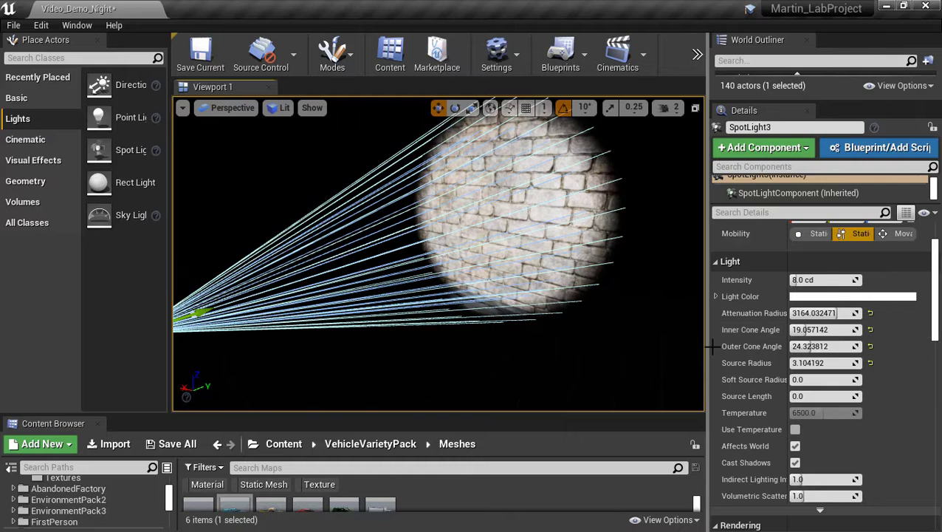
pyautogui.scroll(-1, 768, 435)
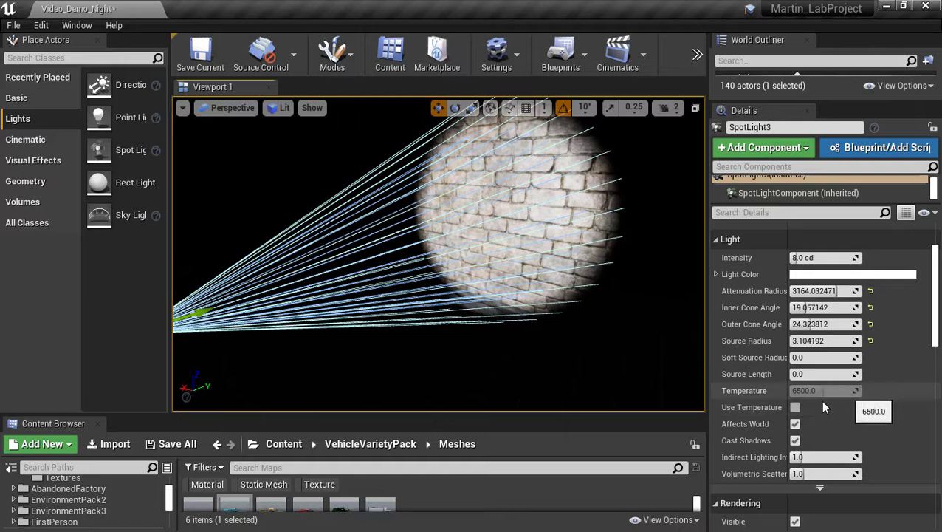
pyautogui.scroll(-4, 797, 428)
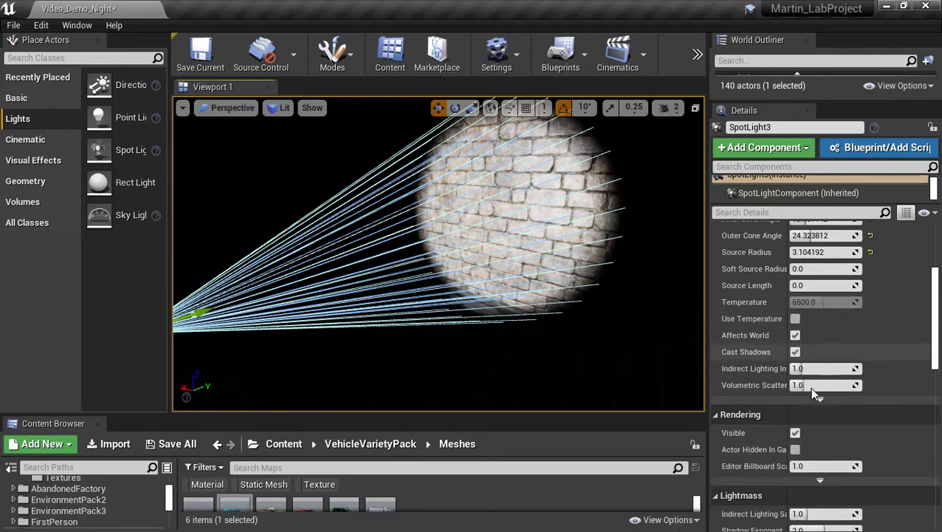
pyautogui.scroll(-1, 800, 381)
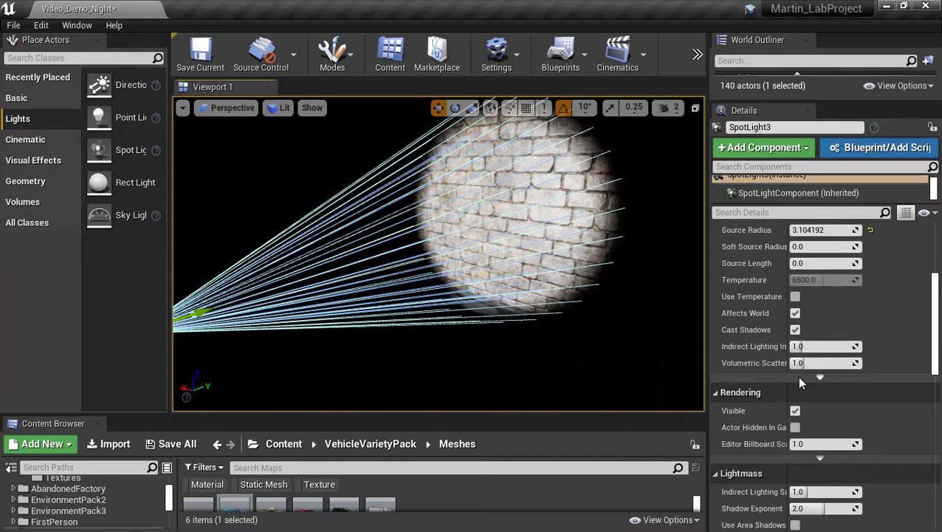
pyautogui.scroll(-1, 793, 370)
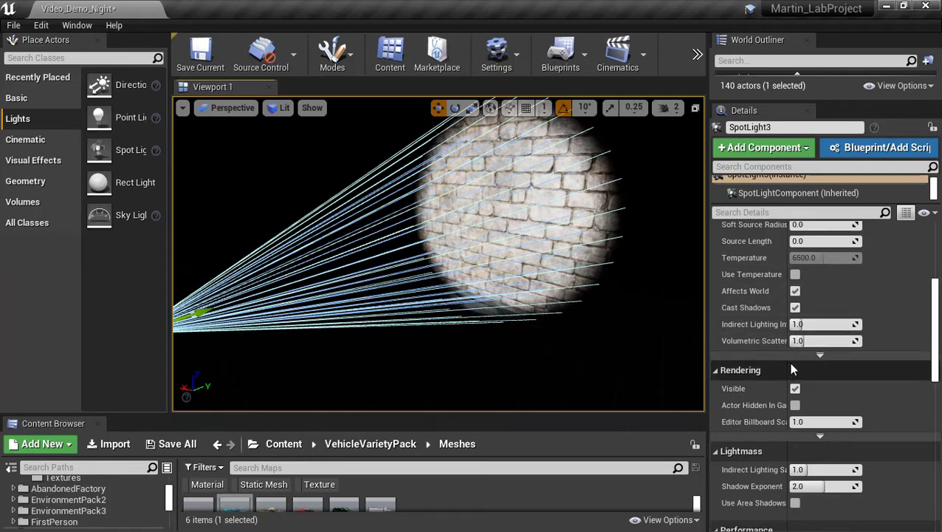
pyautogui.scroll(-10, 812, 403)
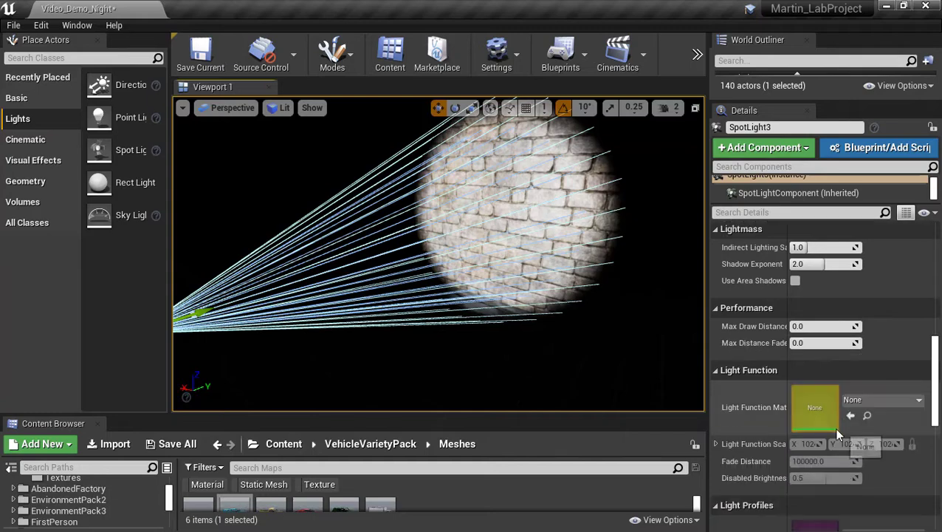
pyautogui.scroll(12, 834, 428)
# Add a point light to the scene in front of the orange pickup's headlight
pyautogui.press('f')
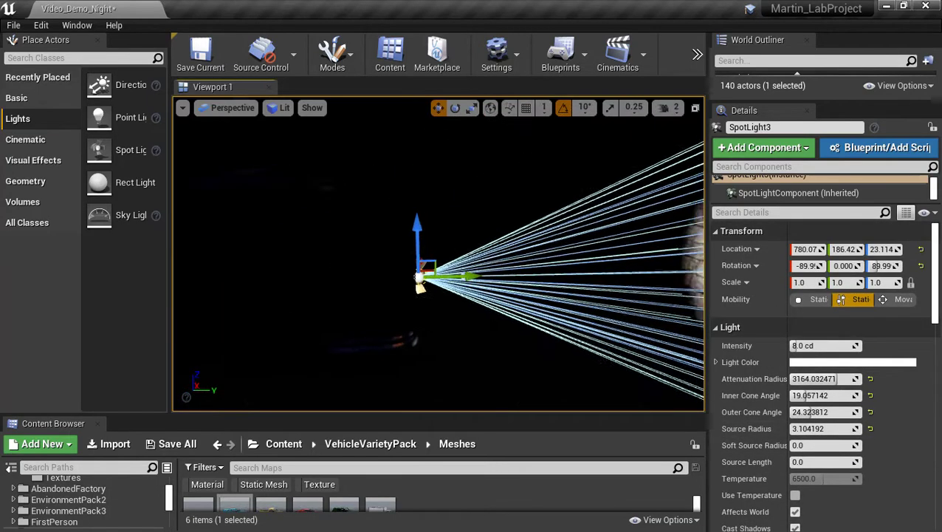
pyautogui.moveTo(457, 258); pyautogui.dragTo(322, 277, button='right')
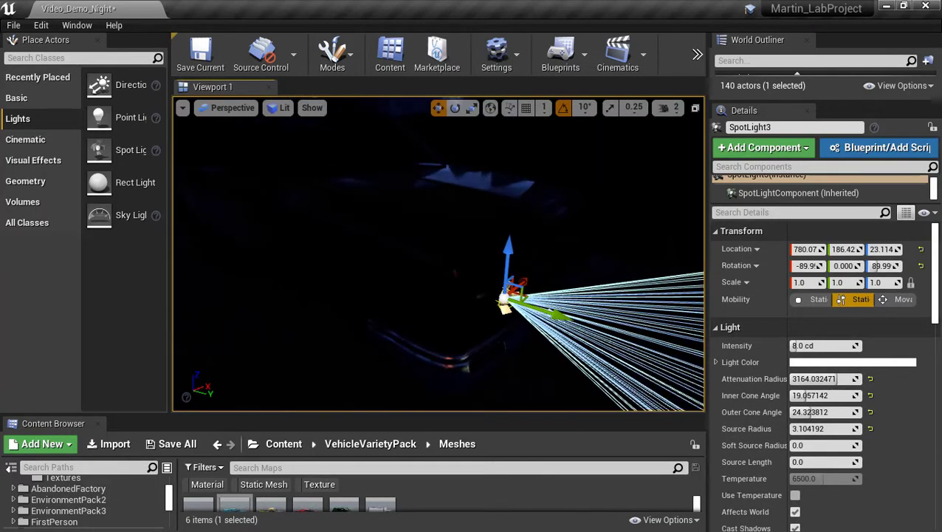
pyautogui.moveTo(295, 152); pyautogui.dragTo(245, 150, button='right')
pyautogui.rightClick(469, 374)
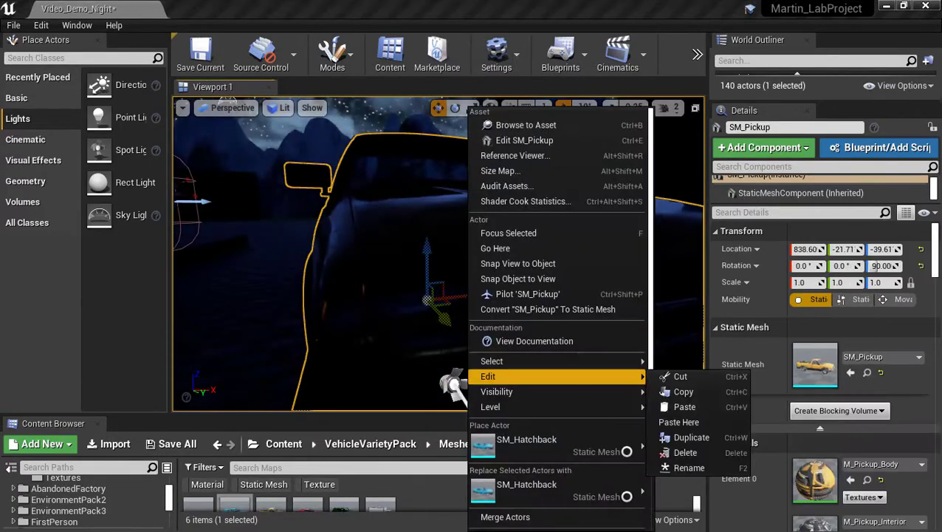
pyautogui.moveTo(443, 362); pyautogui.dragTo(348, 315, button='right')
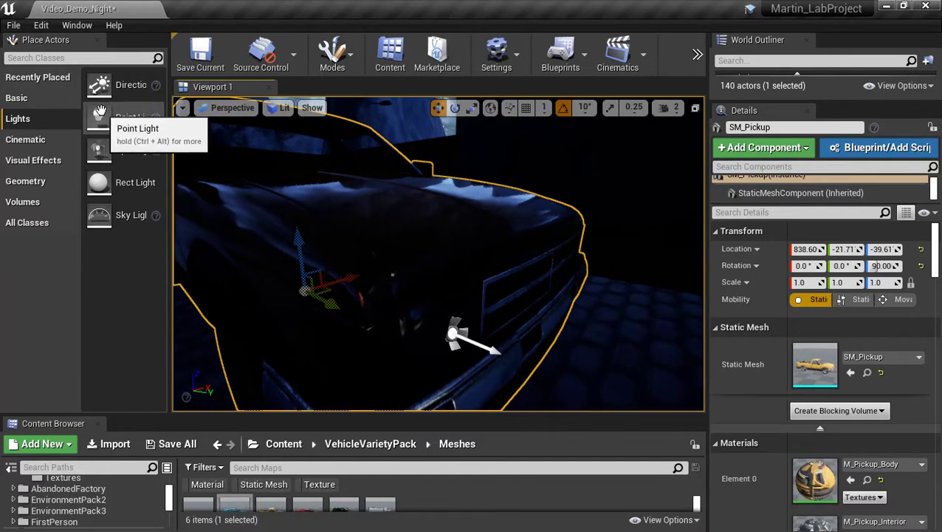
pyautogui.moveTo(348, 315); pyautogui.dragTo(390, 313, button='right')
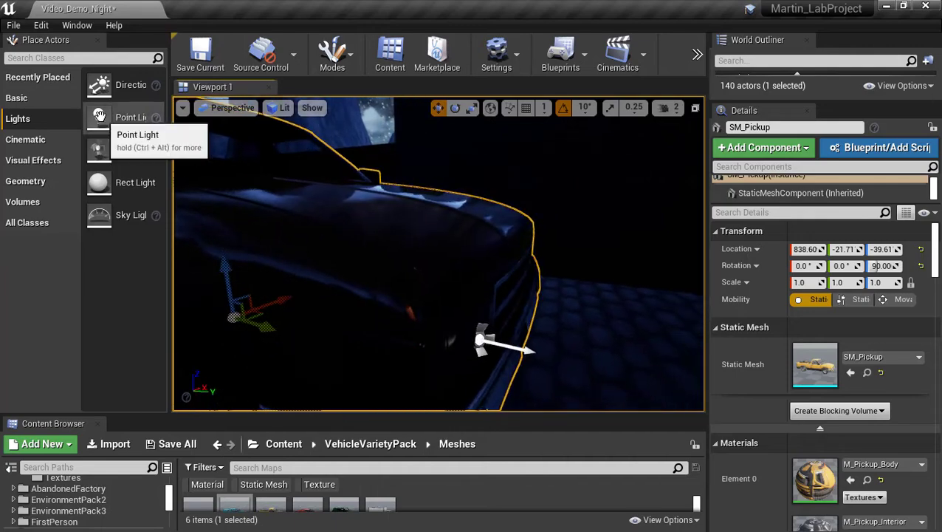
pyautogui.moveTo(266, 142); pyautogui.dragTo(571, 401)
pyautogui.moveTo(571, 400); pyautogui.dragTo(542, 411, button='right')
pyautogui.moveTo(591, 271); pyautogui.dragTo(620, 273, button='right')
# Move the point light into the pickup's headlight, to a location of about X 779.2, Y 187.1, Z 24.6
pyautogui.moveTo(617, 259); pyautogui.dragTo(448, 263)
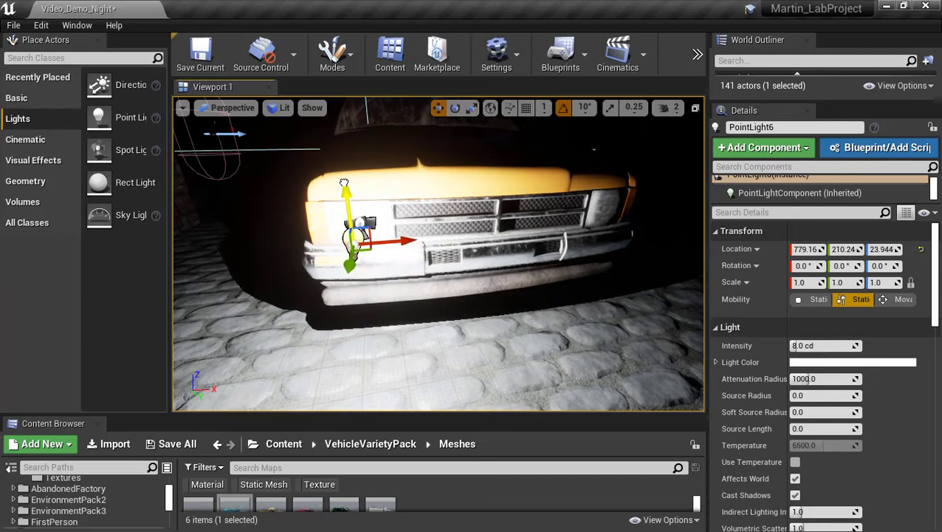
pyautogui.moveTo(345, 164); pyautogui.dragTo(418, 197, button='right')
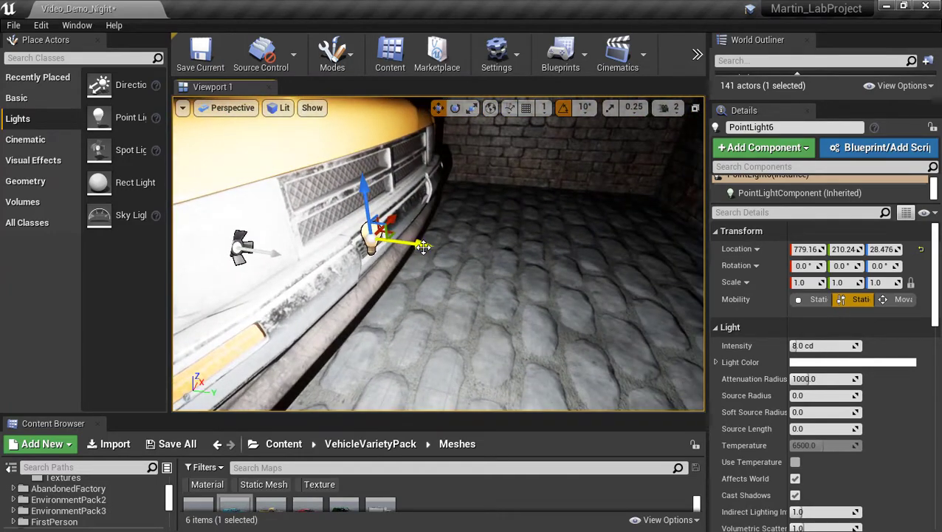
pyautogui.moveTo(311, 253); pyautogui.dragTo(264, 242)
pyautogui.moveTo(325, 240); pyautogui.dragTo(214, 244, button='right')
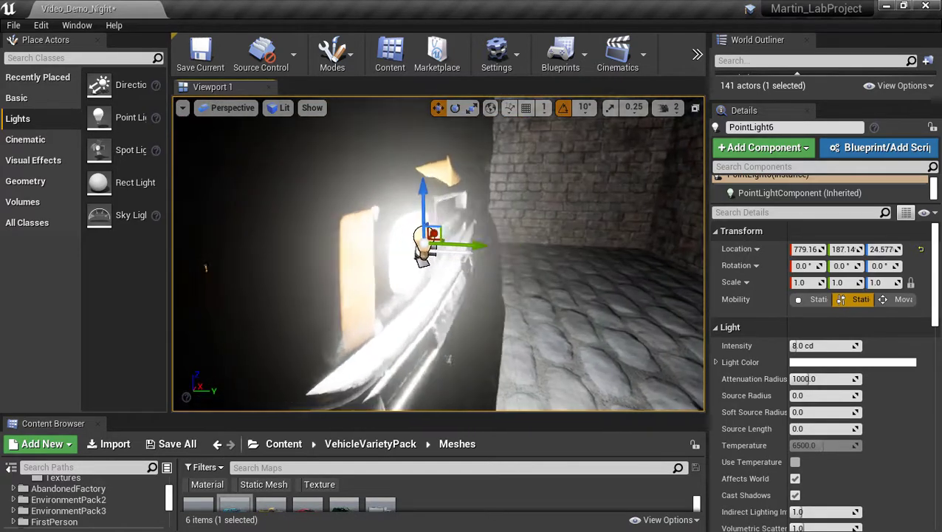
pyautogui.moveTo(325, 229); pyautogui.dragTo(421, 225, button='right')
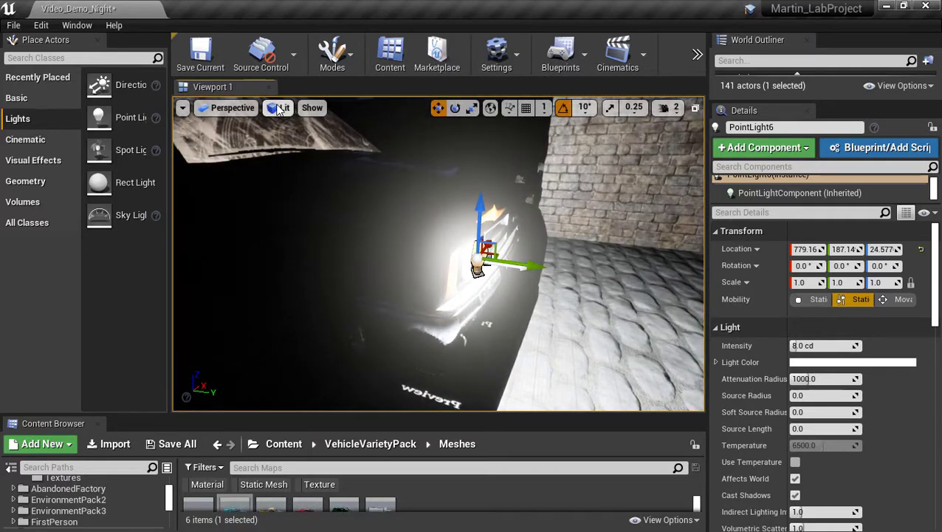
# Switch the viewport to Unlit mode, raise the camera speed to 4 and bring the pickup's headlight into close view
pyautogui.click(280, 108)
pyautogui.click(316, 158)
pyautogui.press('s')
pyautogui.moveTo(347, 222); pyautogui.dragTo(533, 239, button='right')
pyautogui.press('s')
pyautogui.press('w')
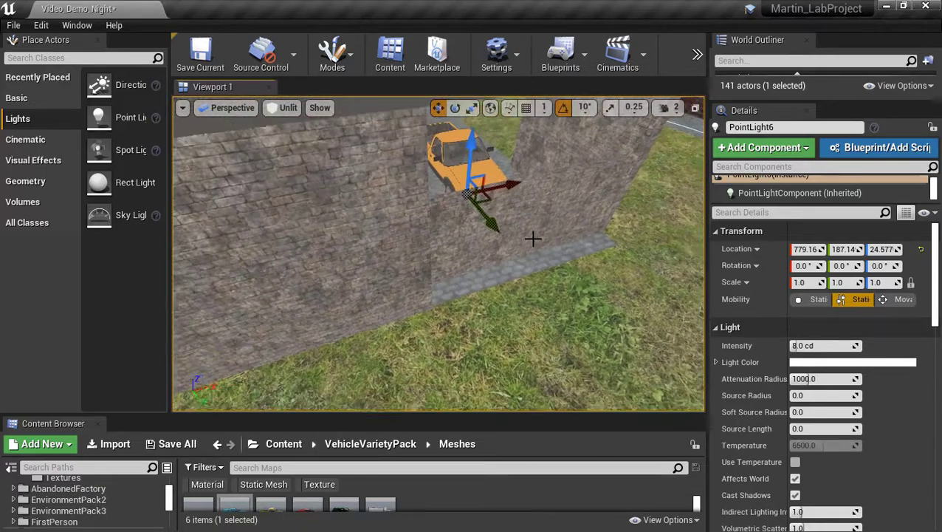
pyautogui.click(670, 108)
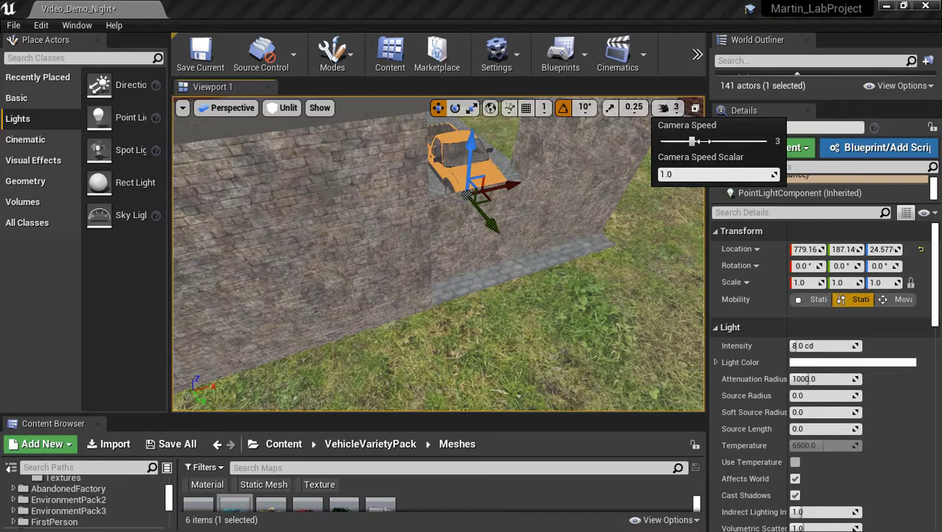
pyautogui.moveTo(590, 222); pyautogui.dragTo(650, 227, button='right')
pyautogui.press('s')
pyautogui.press('a')
pyautogui.press('w')
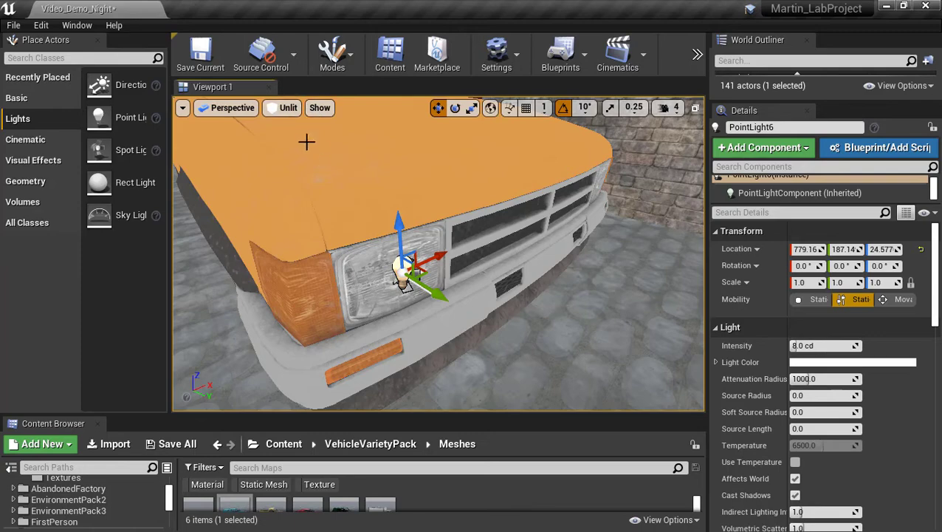
# Return the viewport to Lit mode and set the headlight point light's intensity to 1 cd
pyautogui.click(288, 108)
pyautogui.click(298, 138)
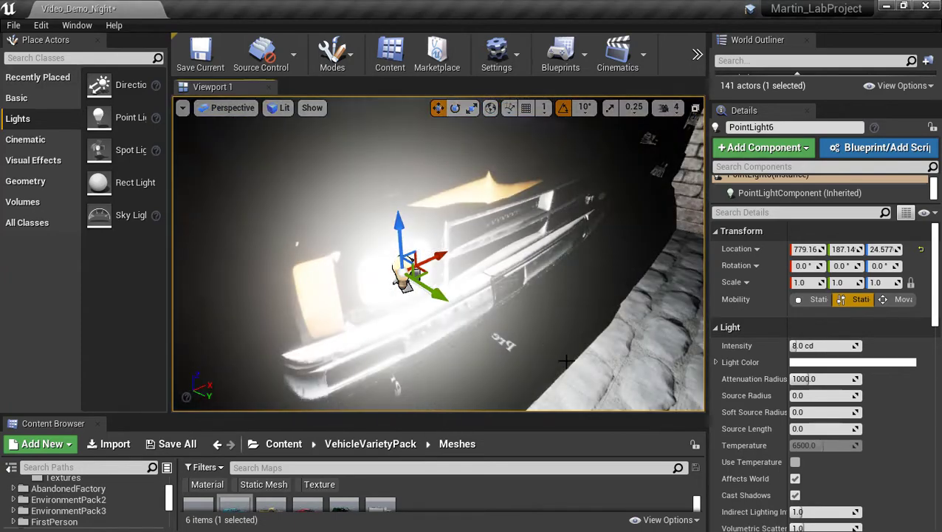
pyautogui.moveTo(568, 358); pyautogui.dragTo(609, 358, button='right')
pyautogui.moveTo(318, 301); pyautogui.dragTo(318, 301, button='right')
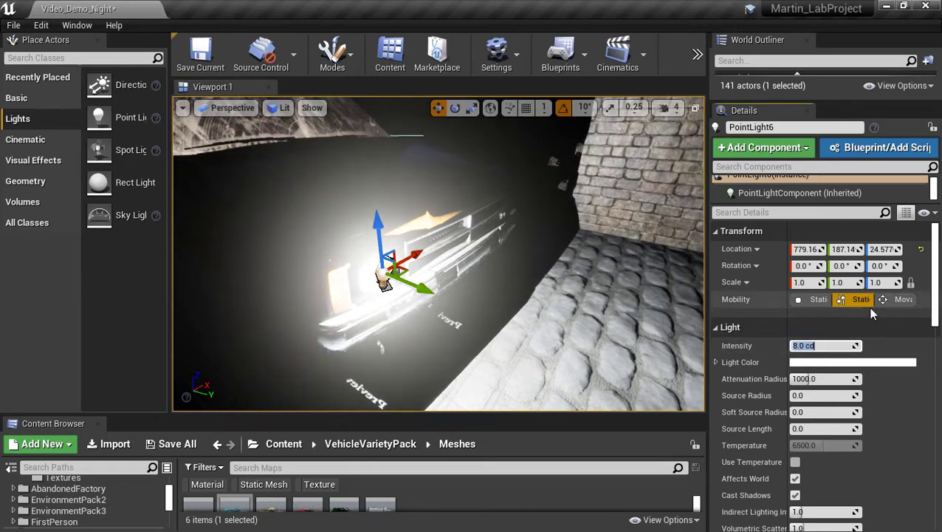
pyautogui.write('1')
pyautogui.press('Return')
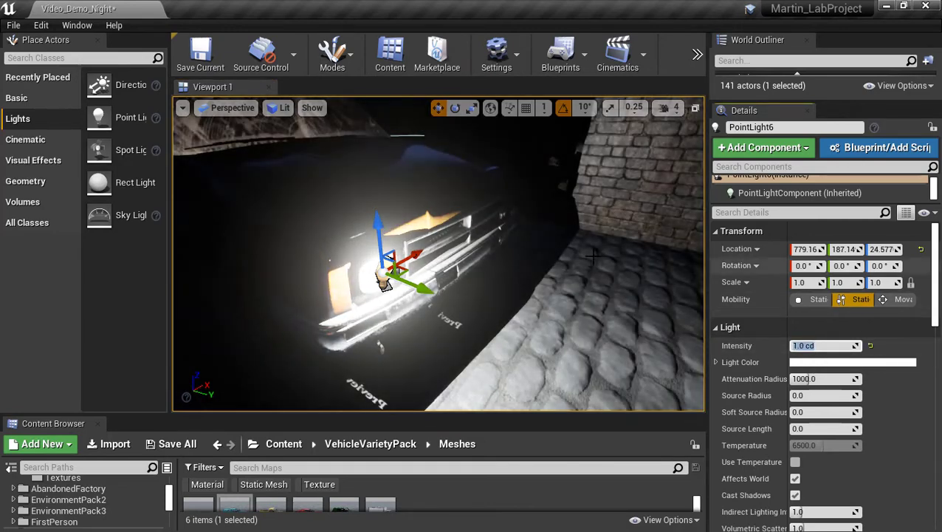
# Set the point light's attenuation radius to 100, and reduce it further to 20
pyautogui.moveTo(448, 284); pyautogui.dragTo(362, 283, button='right')
pyautogui.moveTo(489, 312); pyautogui.dragTo(569, 309, button='right')
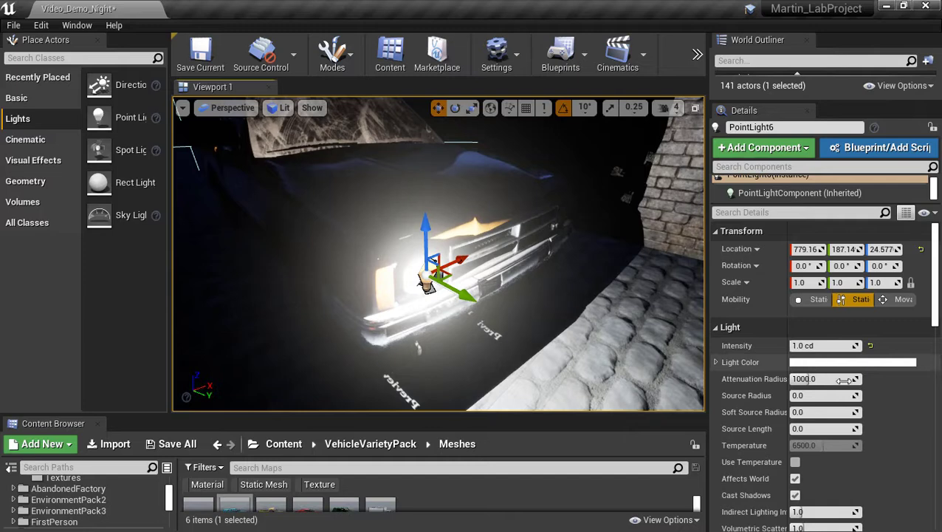
pyautogui.click(804, 378)
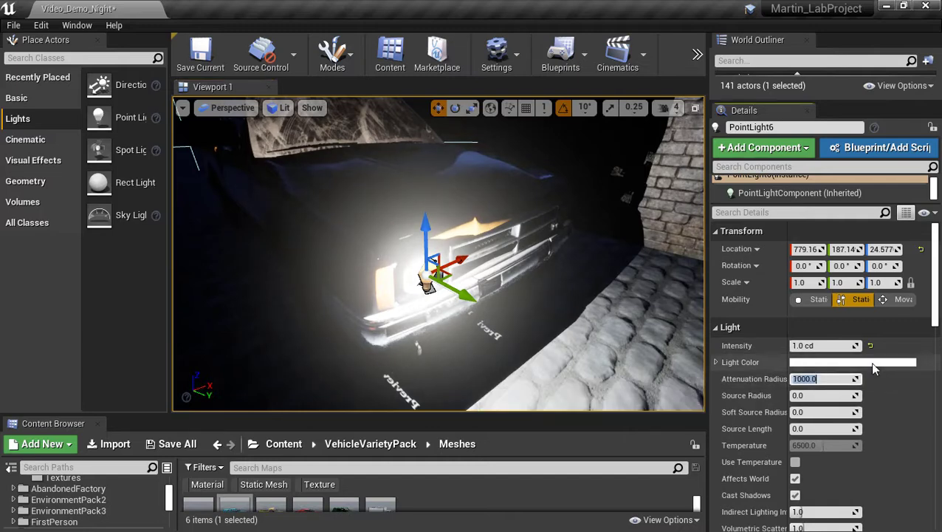
pyautogui.write('100')
pyautogui.press('Return')
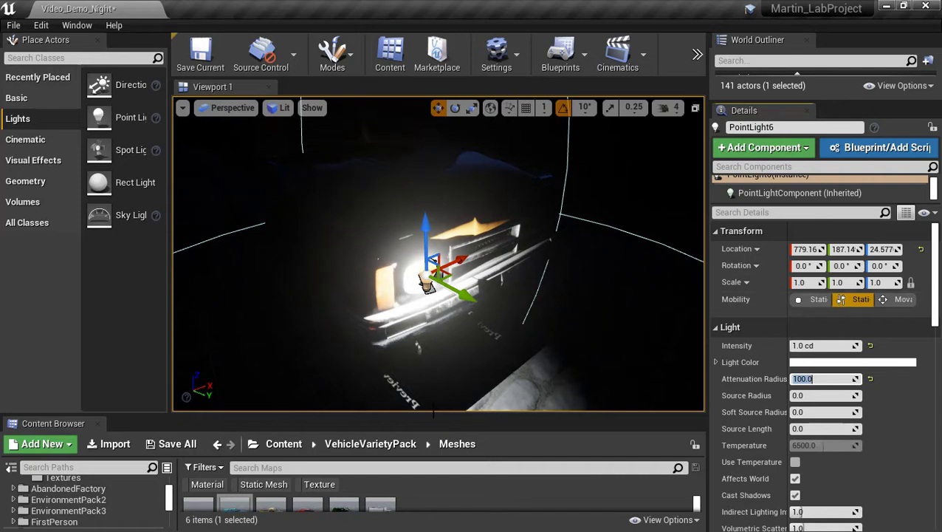
pyautogui.write('2')
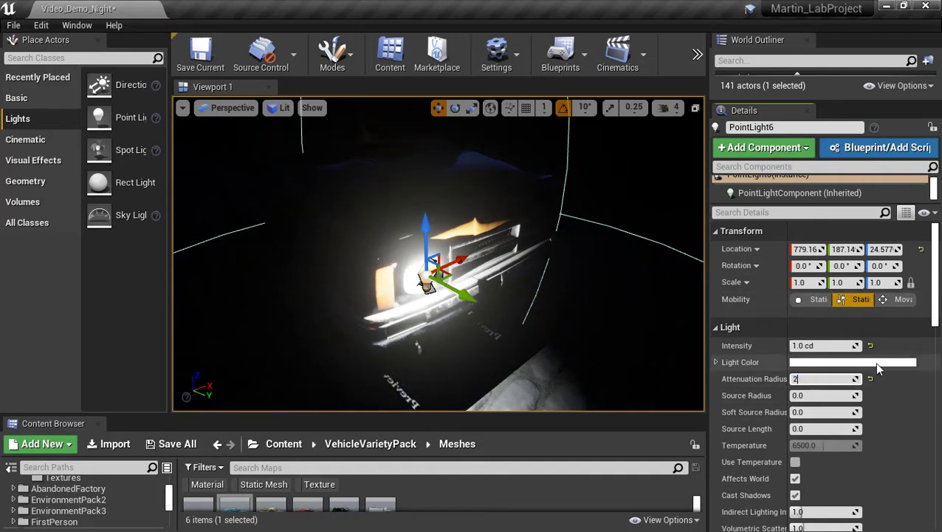
pyautogui.write('0')
pyautogui.press('Return')
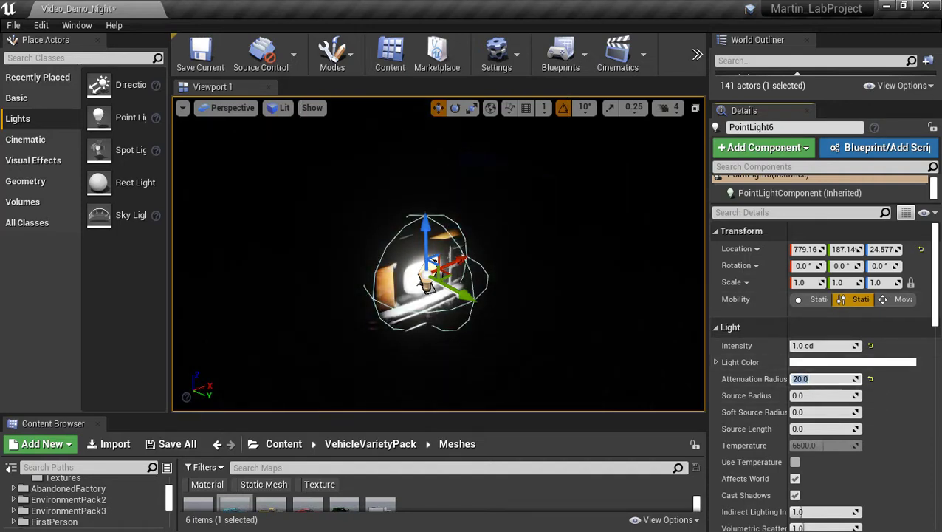
# Check the headlight glow and wall beam, switch the viewport to Unlit mode on the point light and lower the camera speed to 2
pyautogui.moveTo(439, 253); pyautogui.dragTo(523, 254, button='right')
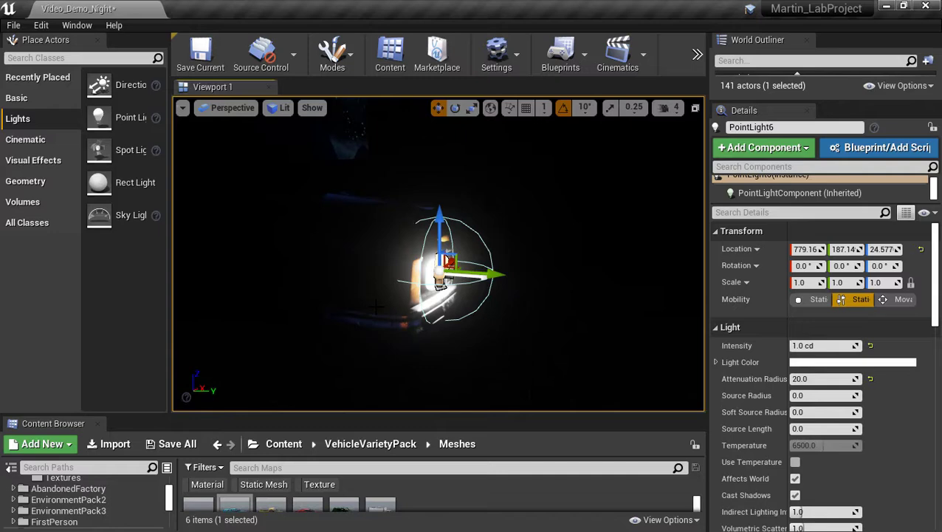
pyautogui.moveTo(440, 292); pyautogui.dragTo(598, 322, button='right')
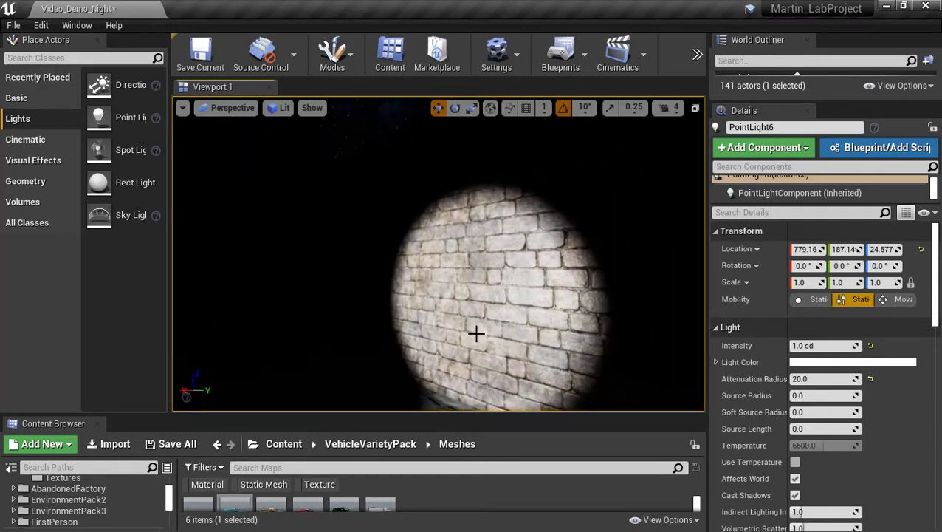
pyautogui.moveTo(523, 318); pyautogui.dragTo(214, 384, button='right')
pyautogui.moveTo(439, 296); pyautogui.dragTo(266, 258, button='right')
pyautogui.press('f')
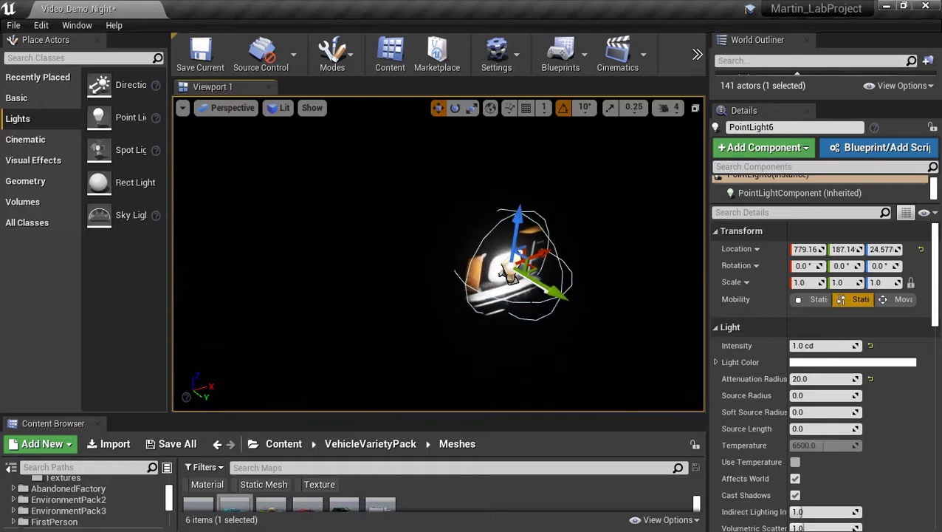
pyautogui.click(277, 109)
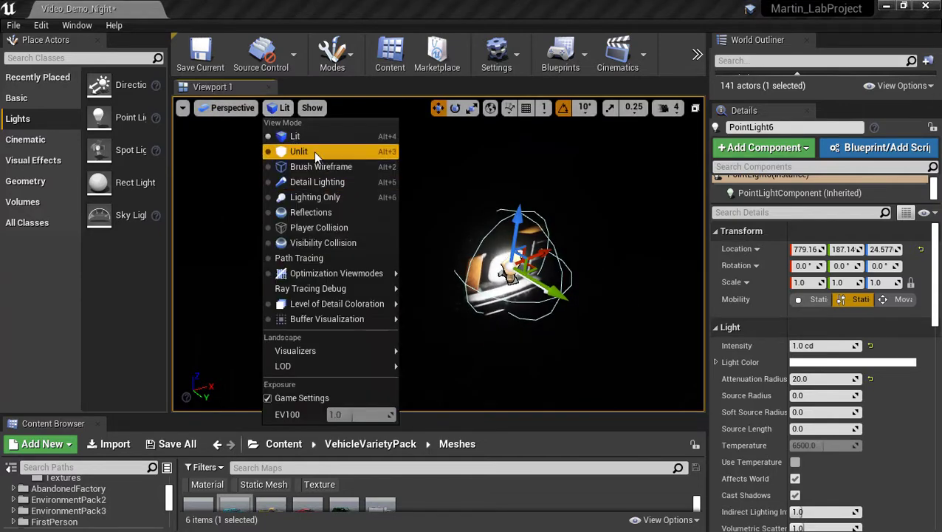
pyautogui.click(314, 151)
pyautogui.moveTo(314, 151); pyautogui.dragTo(325, 170, button='right')
pyautogui.press('f')
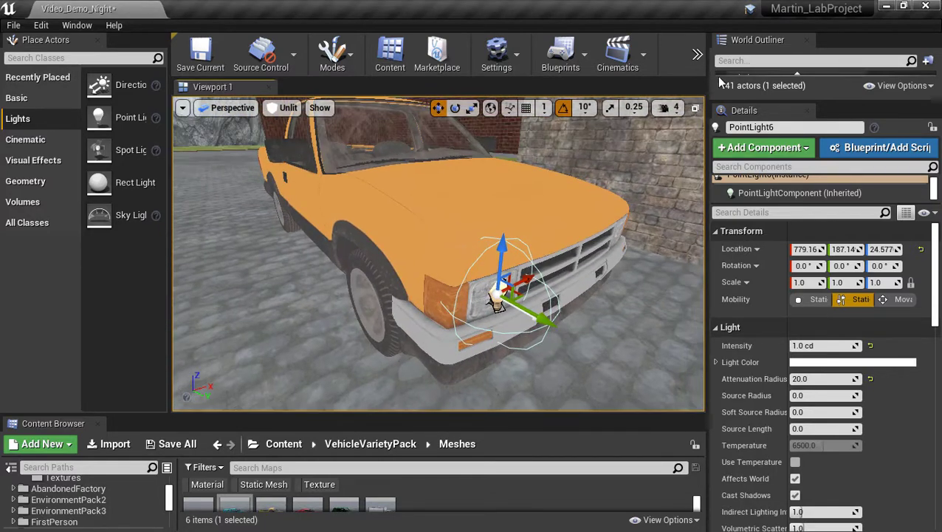
pyautogui.click(667, 109)
pyautogui.moveTo(706, 142); pyautogui.dragTo(678, 141)
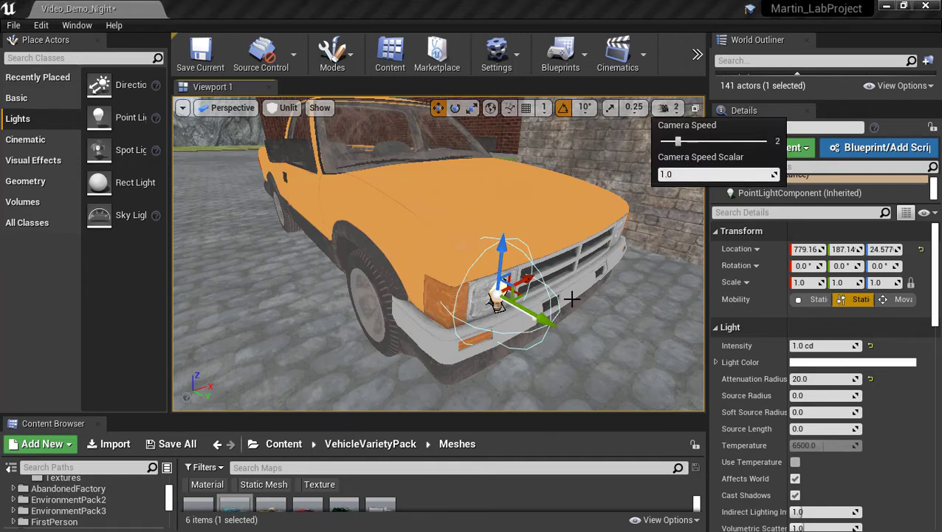
# Select the headlight's point light together with its spot light and duplicate both sideways along the X axis
pyautogui.moveTo(466, 321)
pyautogui.mouseDown(button='right')
pyautogui.moveTo(469, 332)
pyautogui.moveTo(407, 320)
pyautogui.moveTo(488, 325)
pyautogui.moveTo(464, 322)
pyautogui.mouseUp(button='right')
pyautogui.press('w')
pyautogui.press('w')
pyautogui.press('s')
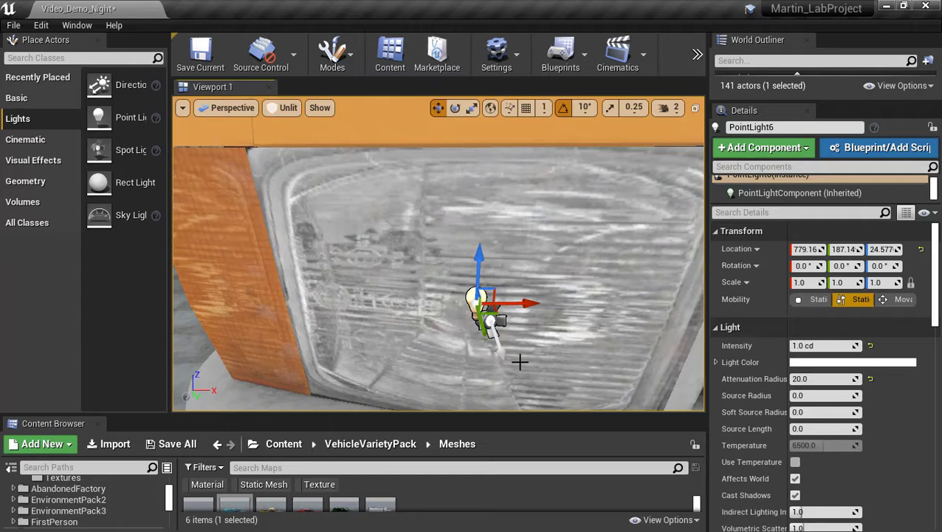
pyautogui.keyDown('ctrl'); pyautogui.click(495, 336); pyautogui.keyUp('ctrl')
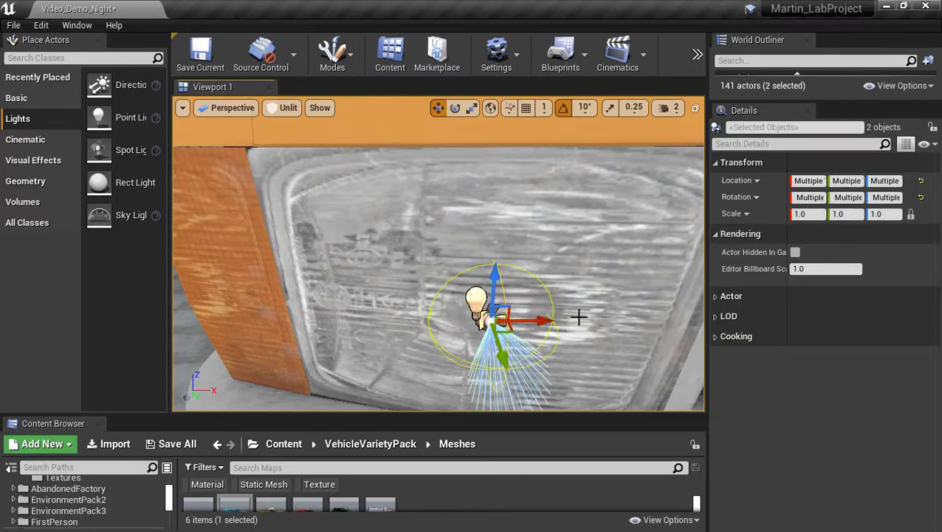
pyautogui.keyDown('alt'); pyautogui.moveTo(534, 322); pyautogui.dragTo(655, 319); pyautogui.keyUp('alt')
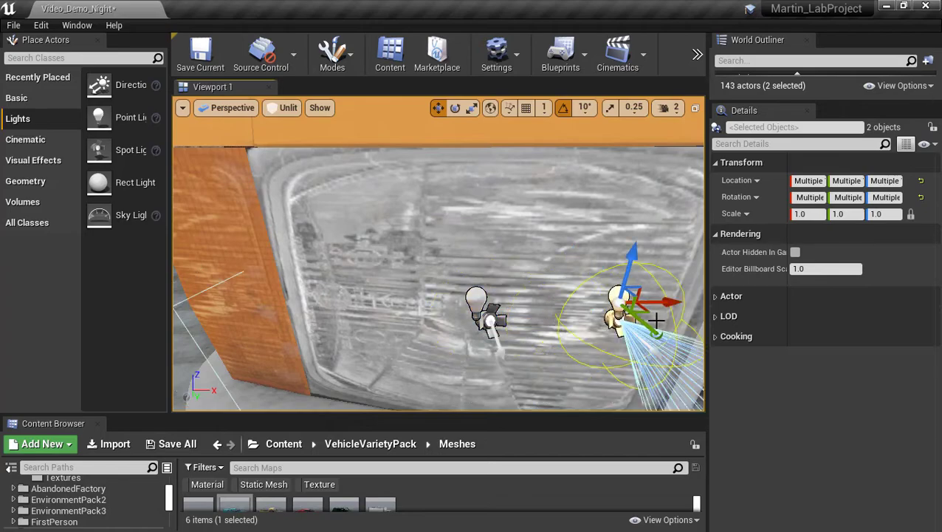
# Move the duplicated light pair along the X axis across the grille onto the pickup's other headlight and align it there
pyautogui.press('s')
pyautogui.moveTo(517, 300); pyautogui.dragTo(552, 301, button='right')
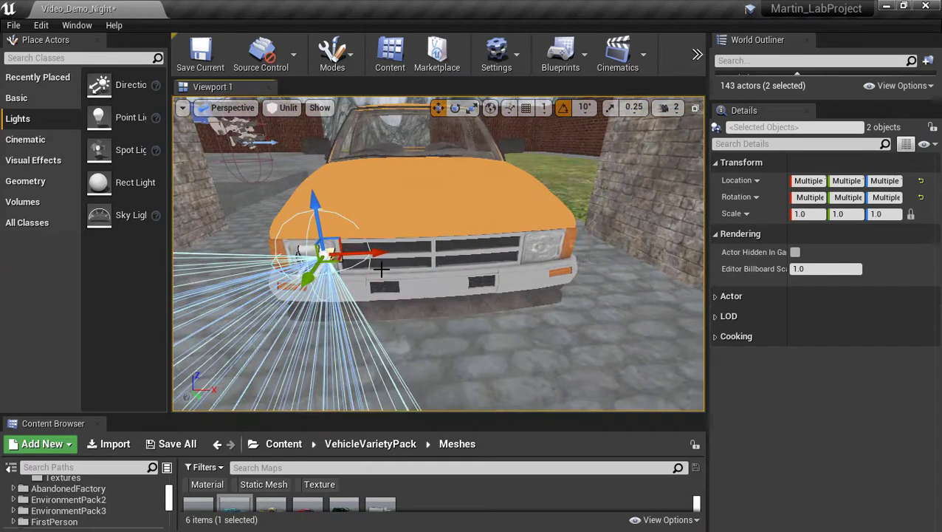
pyautogui.moveTo(373, 251); pyautogui.dragTo(588, 247)
pyautogui.moveTo(588, 248); pyautogui.dragTo(611, 257, button='right')
pyautogui.press('w')
pyautogui.moveTo(491, 211)
pyautogui.mouseDown(button='right')
pyautogui.moveTo(502, 211)
pyautogui.moveTo(491, 210)
pyautogui.mouseUp(button='right')
pyautogui.moveTo(458, 184); pyautogui.dragTo(438, 185)
pyautogui.moveTo(438, 186); pyautogui.dragTo(473, 207, button='right')
pyautogui.press('s')
pyautogui.moveTo(434, 161)
pyautogui.mouseDown(button='right')
pyautogui.moveTo(465, 166)
pyautogui.moveTo(434, 161)
pyautogui.mouseUp(button='right')
pyautogui.press('a')
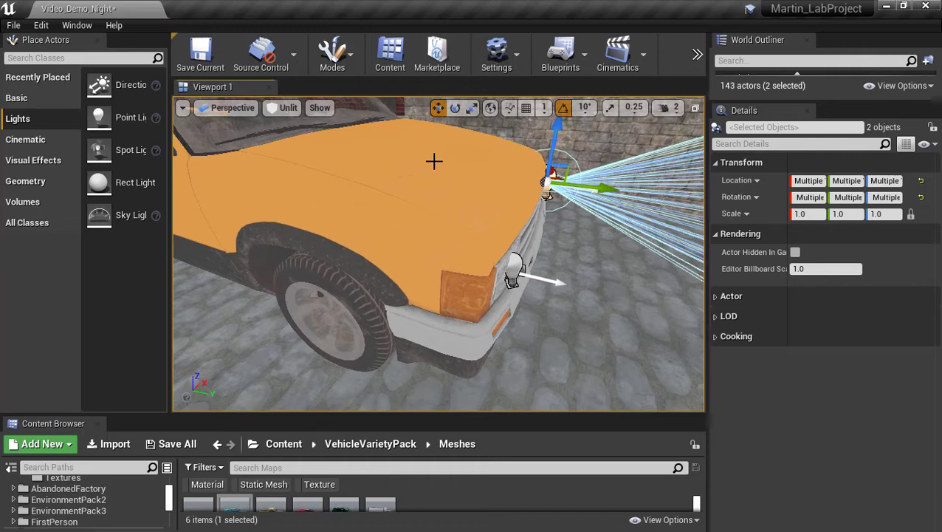
# Play the level to check both headlight beams on the brick wall, and stop the preview
pyautogui.click(697, 54)
pyautogui.click(741, 123)
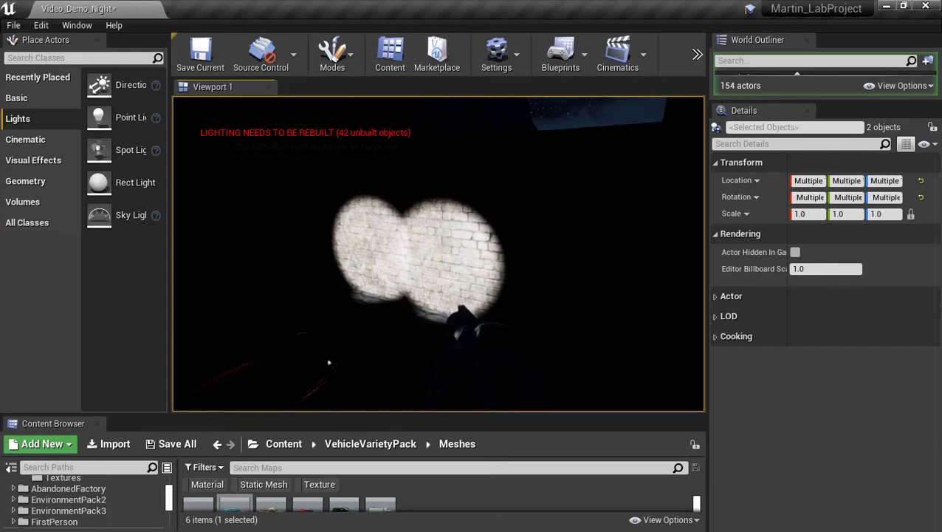
pyautogui.press('Escape')
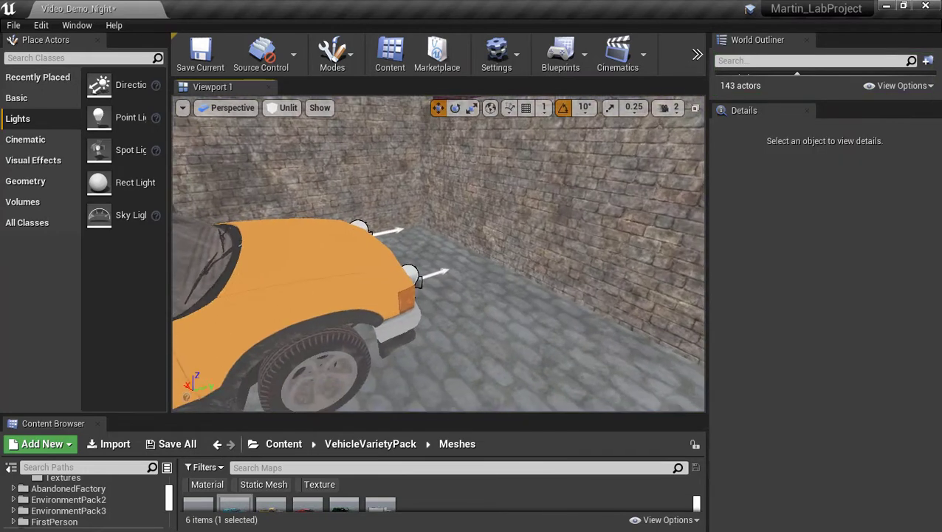
# Try attenuation radii of 5 and 10 on the original headlight's point light and settle on 7
pyautogui.moveTo(408, 233); pyautogui.dragTo(296, 236, button='right')
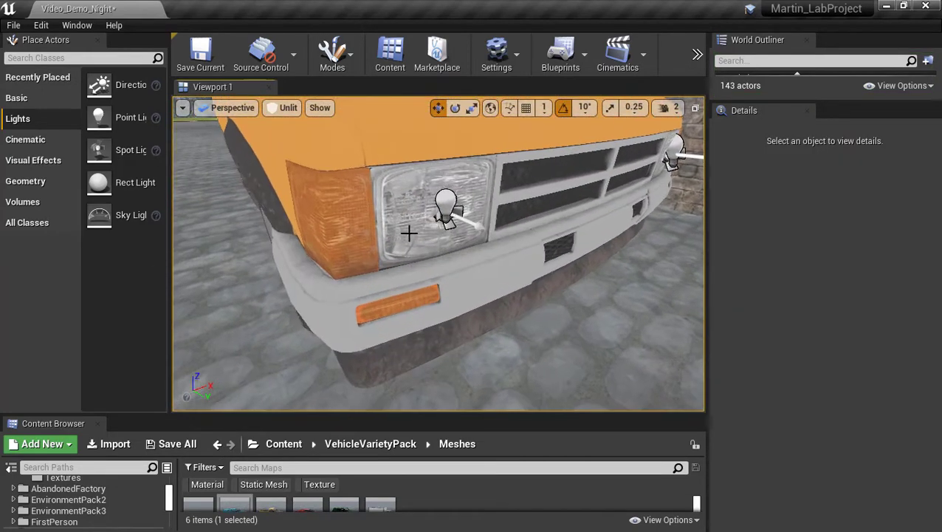
pyautogui.click(449, 198)
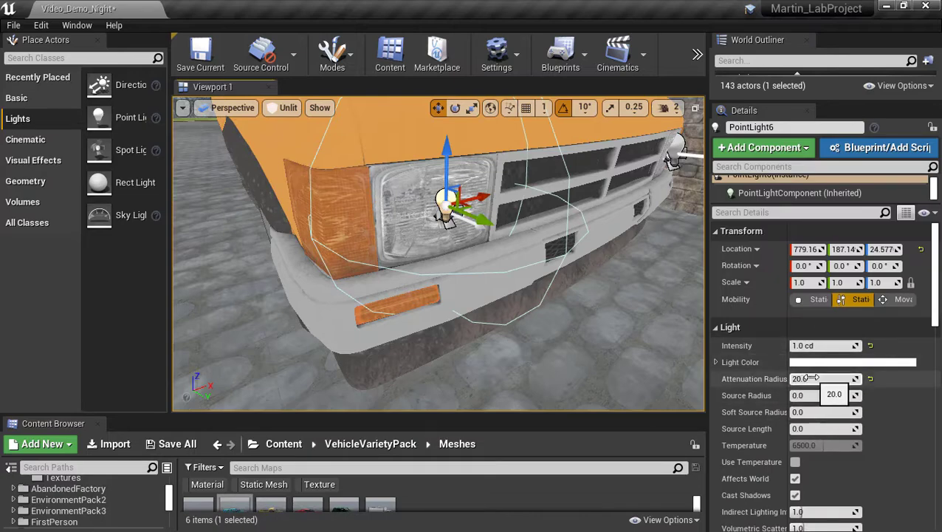
pyautogui.press('Return')
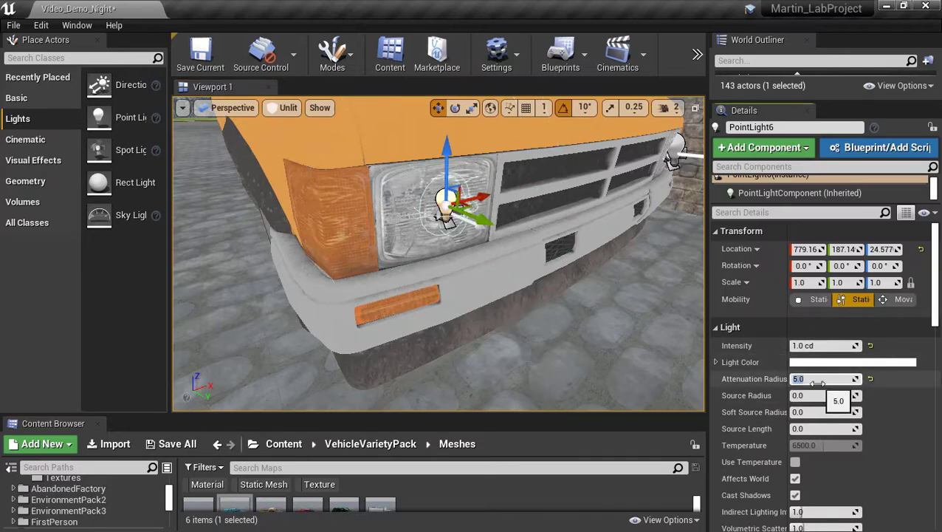
pyautogui.write('10')
pyautogui.press('Return')
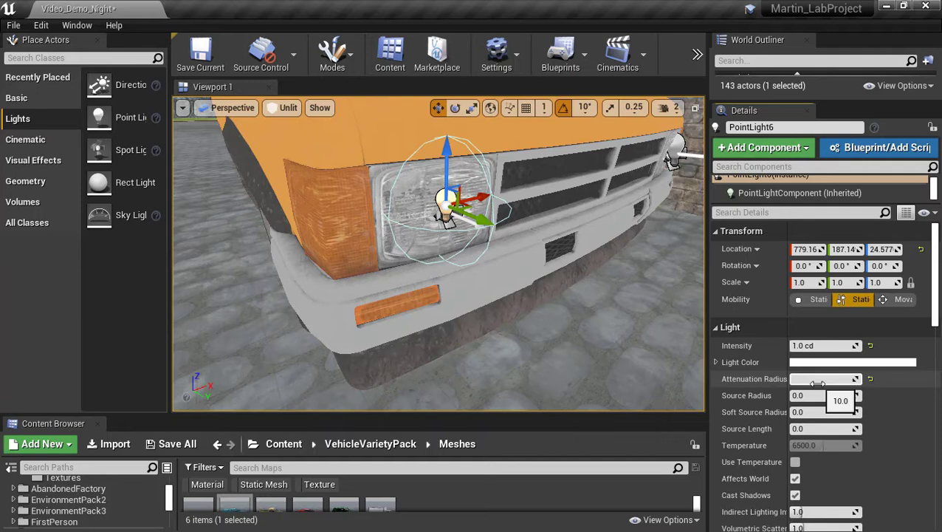
pyautogui.write('7')
pyautogui.press('Return')
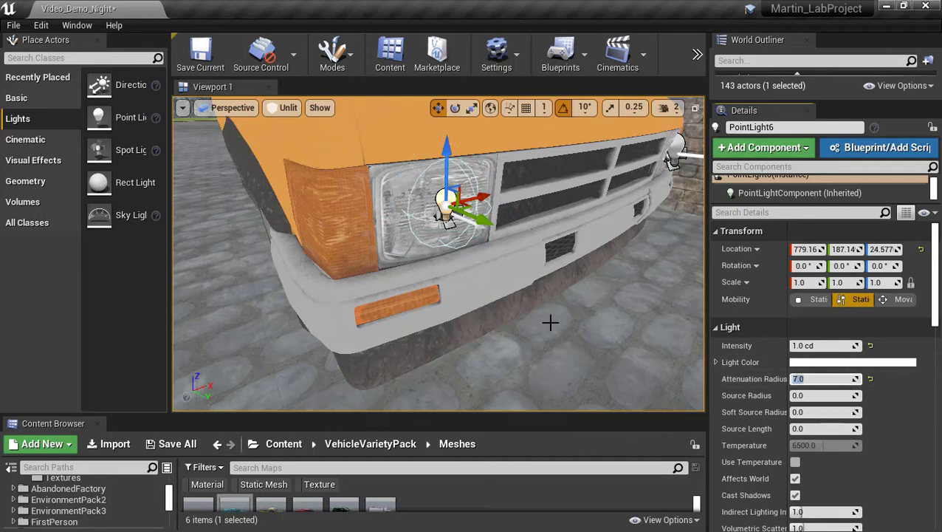
# Set the attenuation radius of the duplicated point light in the other headlight to 7
pyautogui.press('d')
pyautogui.moveTo(549, 322); pyautogui.dragTo(470, 207, button='right')
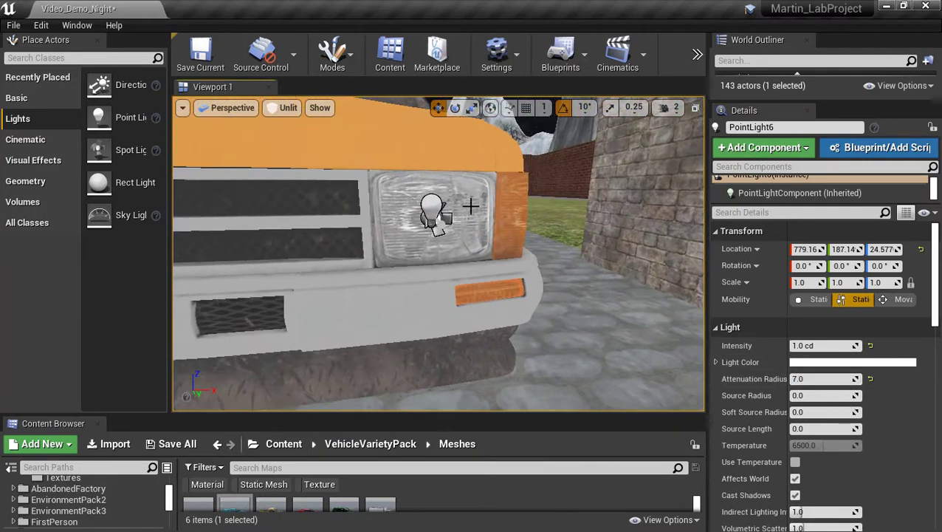
pyautogui.click(441, 202)
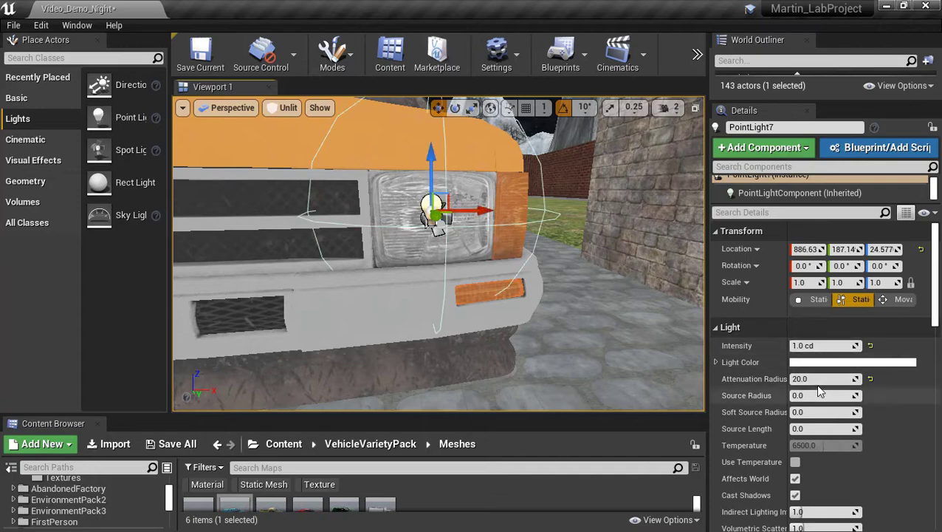
pyautogui.press('Return')
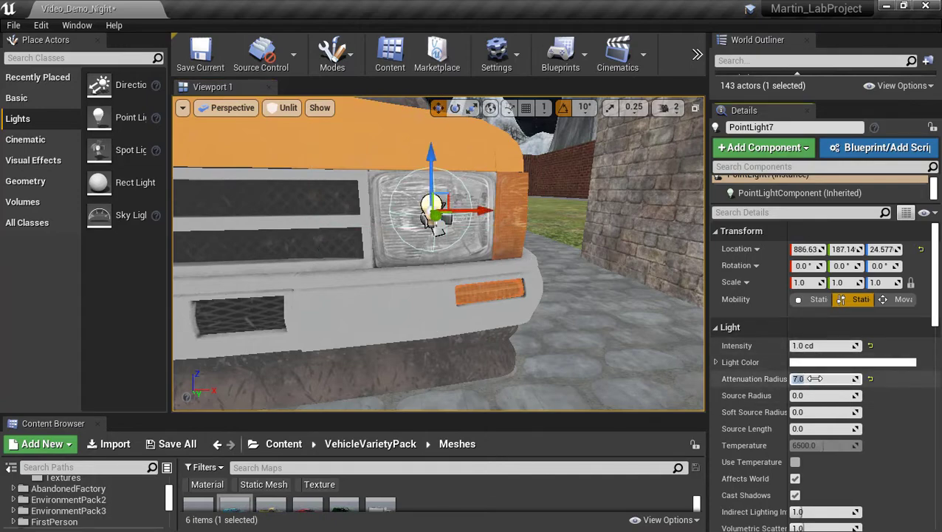
# Select the original headlight's spot light, widen its outer cone angle to about 40.9 and reset its soft source radius
pyautogui.press('a')
pyautogui.moveTo(437, 227); pyautogui.dragTo(429, 258, button='right')
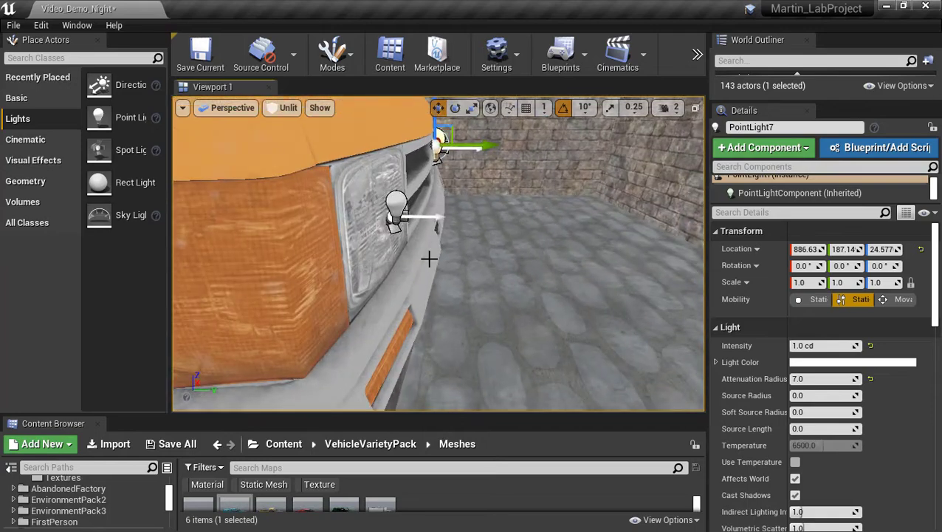
pyautogui.click(430, 215)
pyautogui.moveTo(443, 217); pyautogui.dragTo(473, 158, button='right')
pyautogui.click(391, 184)
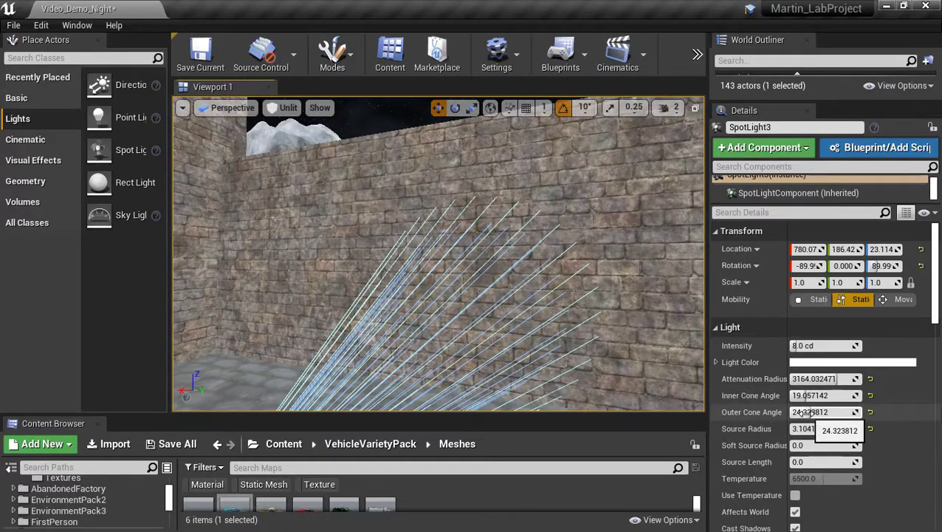
pyautogui.moveTo(810, 412); pyautogui.dragTo(826, 412)
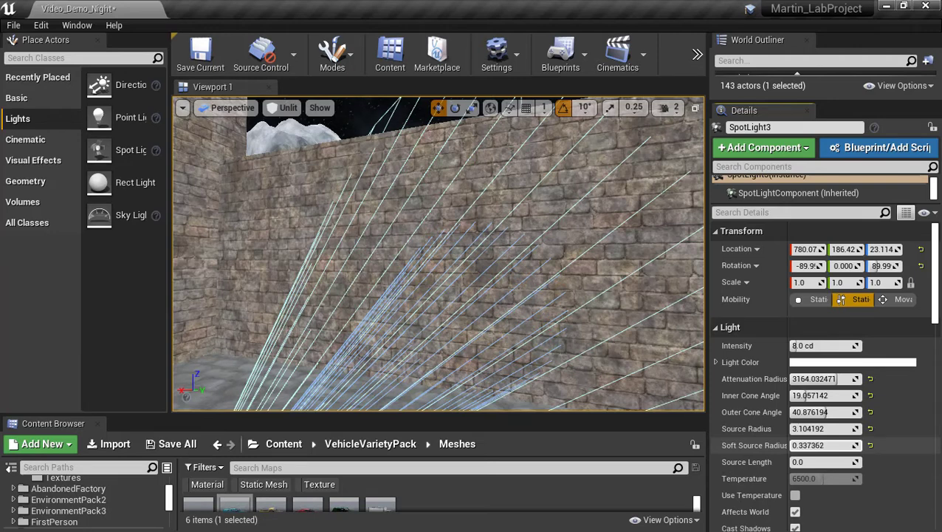
pyautogui.click(870, 445)
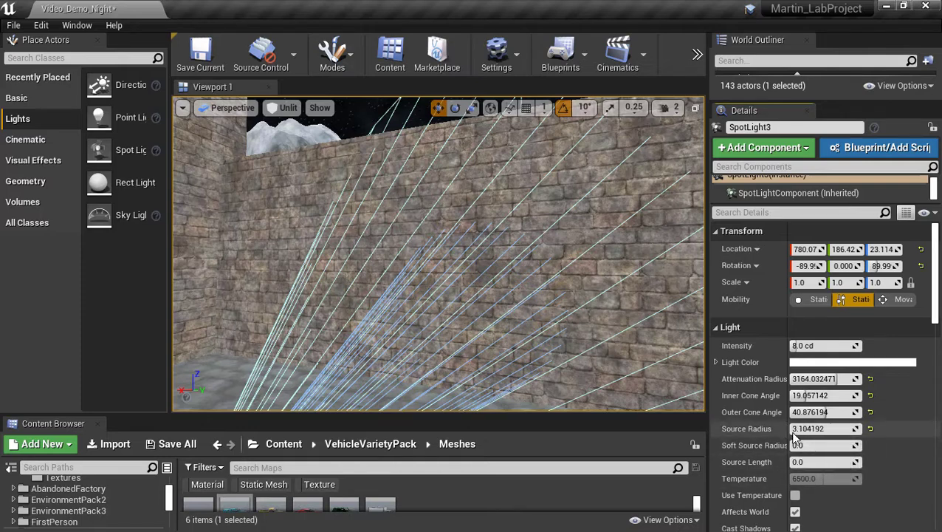
pyautogui.scroll(-3, 777, 451)
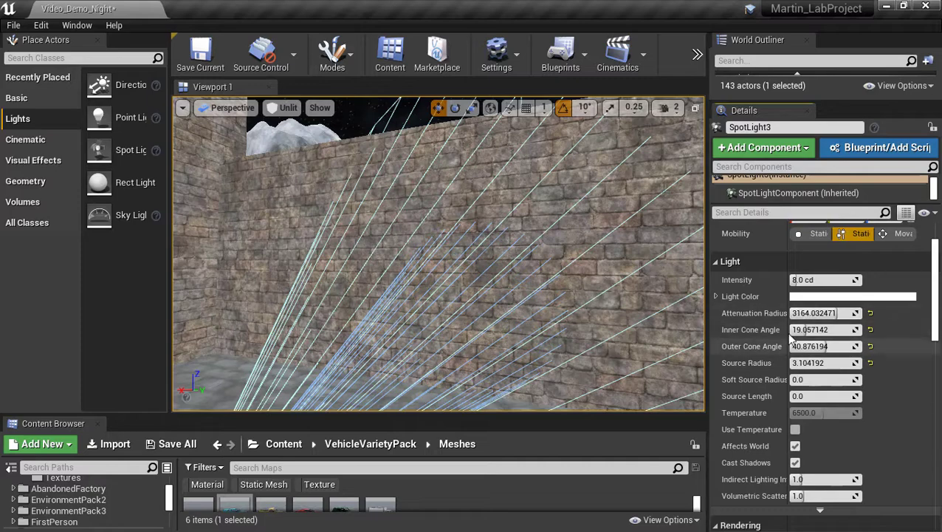
# Set the original spot light's outer cone angle to 40 and its inner cone angle to 20
pyautogui.moveTo(511, 318); pyautogui.dragTo(525, 318, button='right')
pyautogui.moveTo(593, 304)
pyautogui.mouseDown(button='right')
pyautogui.moveTo(596, 290)
pyautogui.moveTo(586, 310)
pyautogui.moveTo(594, 304)
pyautogui.mouseUp(button='right')
pyautogui.moveTo(461, 273); pyautogui.dragTo(433, 285, button='right')
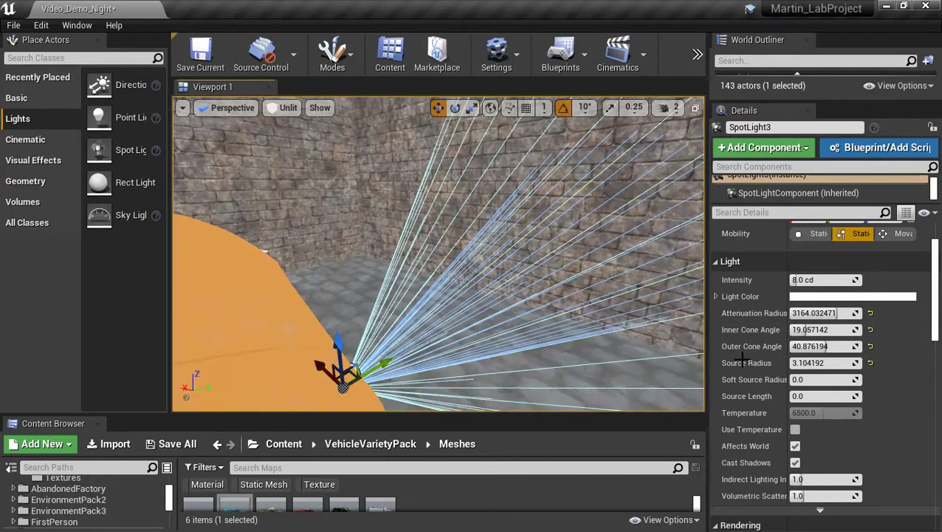
pyautogui.moveTo(591, 332); pyautogui.dragTo(612, 323, button='right')
pyautogui.click(804, 346)
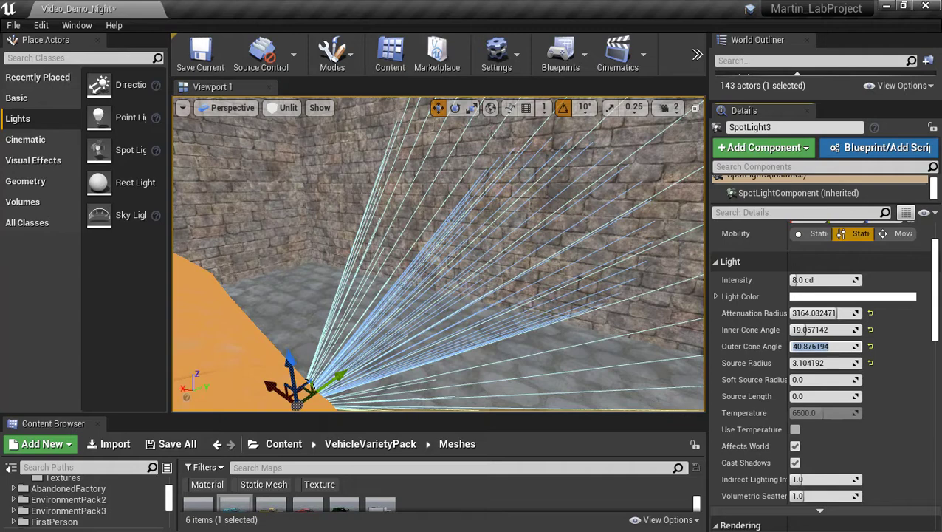
pyautogui.write('40')
pyautogui.press('Return')
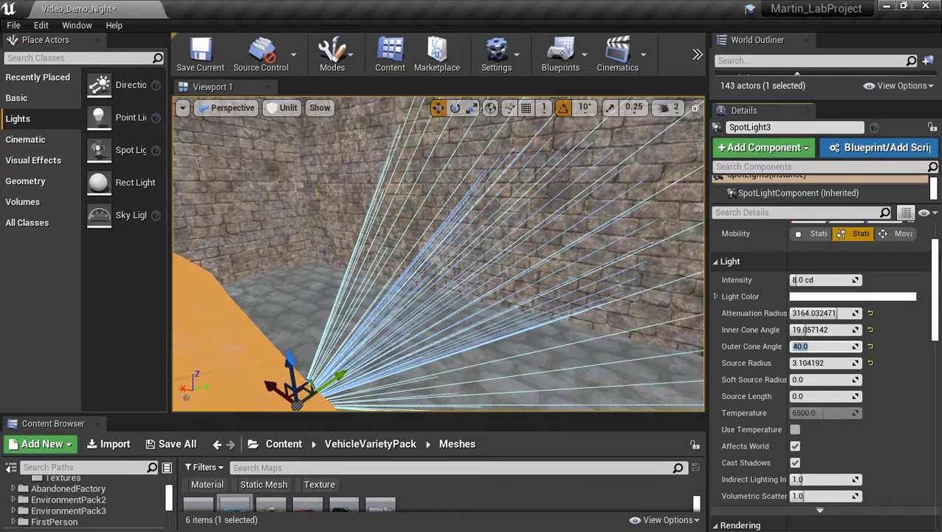
pyautogui.click(813, 331)
pyautogui.write('20')
pyautogui.press('Return')
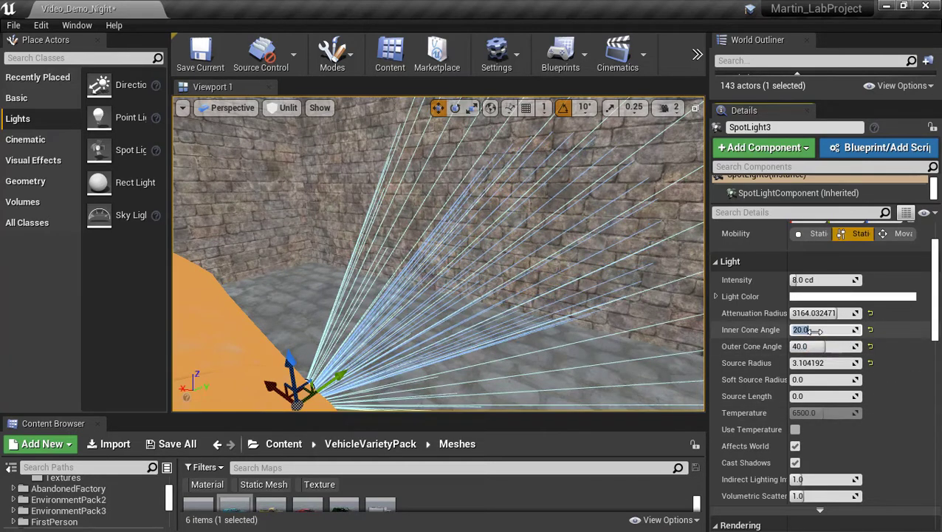
# Select the duplicated spot light in the other headlight and set its inner cone angle to 20 and outer cone angle to 40
pyautogui.moveTo(486, 244); pyautogui.dragTo(279, 289, button='right')
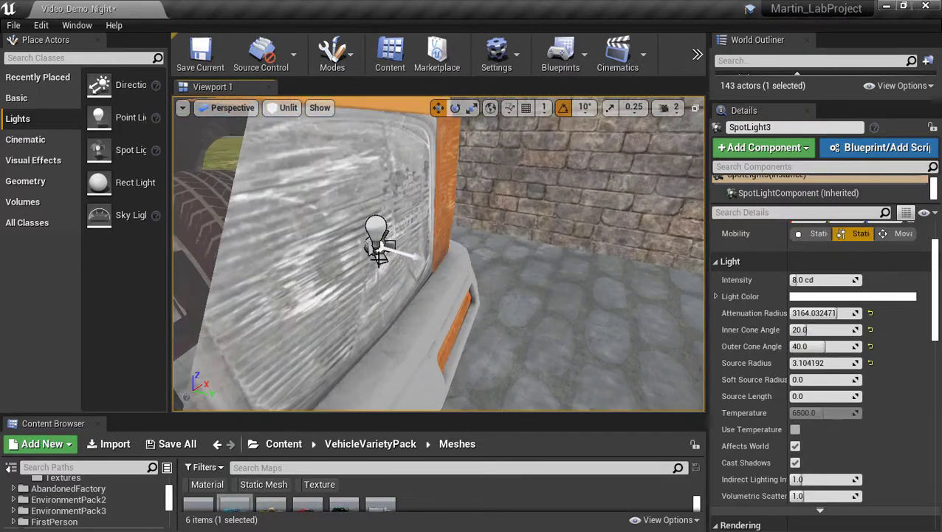
pyautogui.click(370, 248)
pyautogui.click(376, 238)
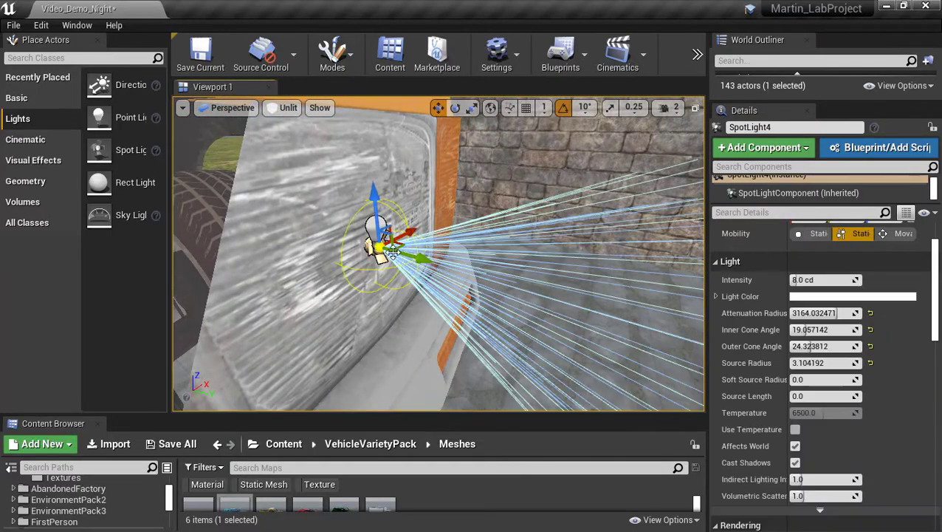
pyautogui.moveTo(414, 277); pyautogui.dragTo(502, 281, button='right')
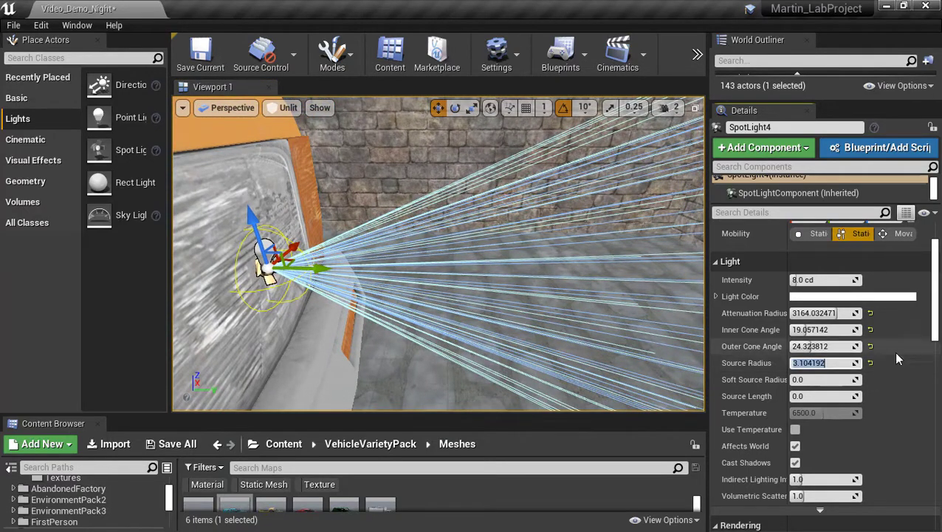
pyautogui.click(836, 329)
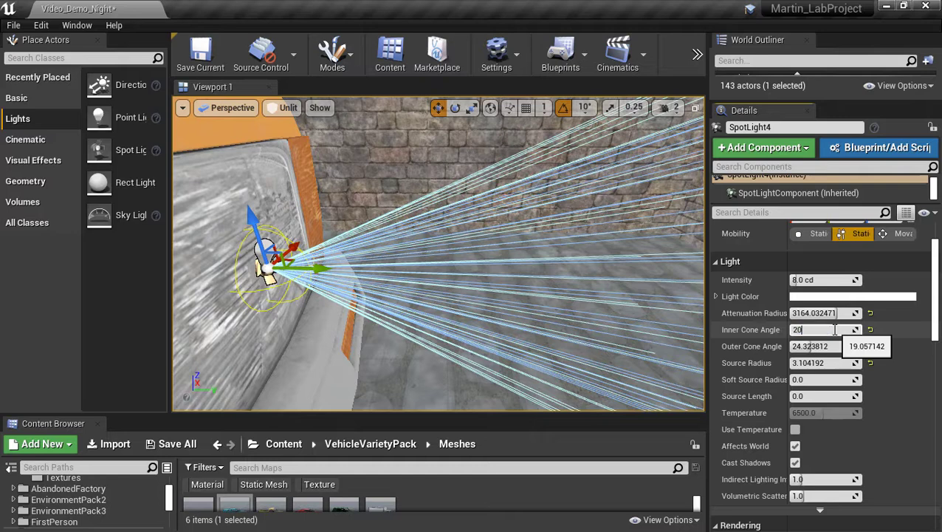
pyautogui.write('20')
pyautogui.press('Return')
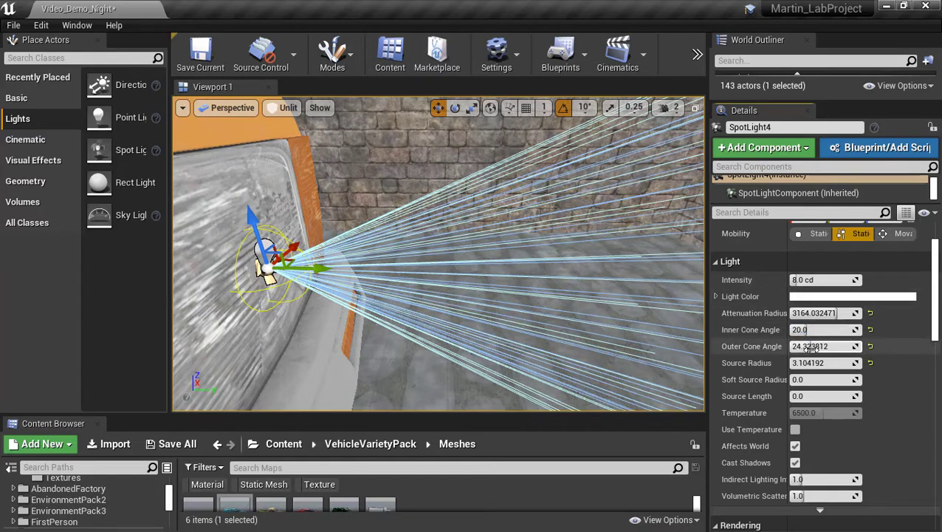
pyautogui.click(810, 348)
pyautogui.write('40')
pyautogui.press('Return')
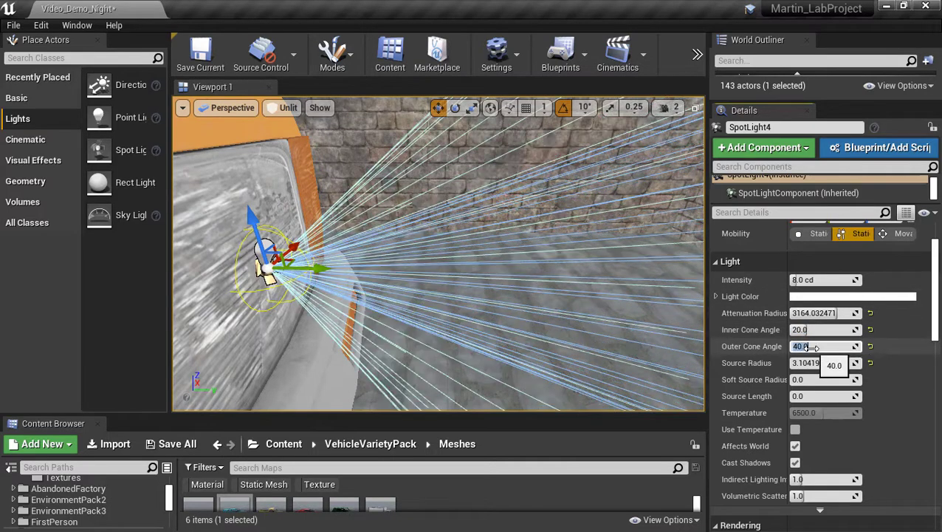
# Play the level and walk around the pickup to inspect the headlight glow and the widened beams on wall and ground
pyautogui.click(699, 56)
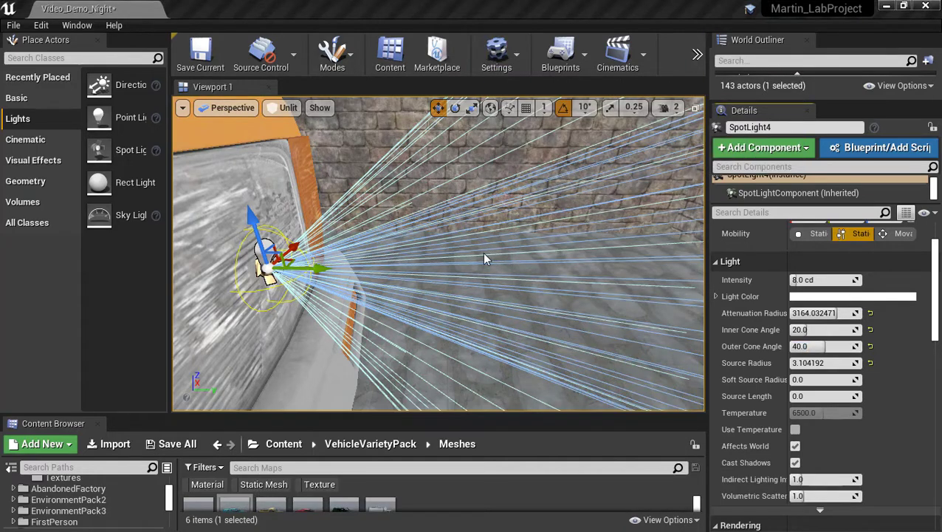
pyautogui.hotkey('alt', 'p')
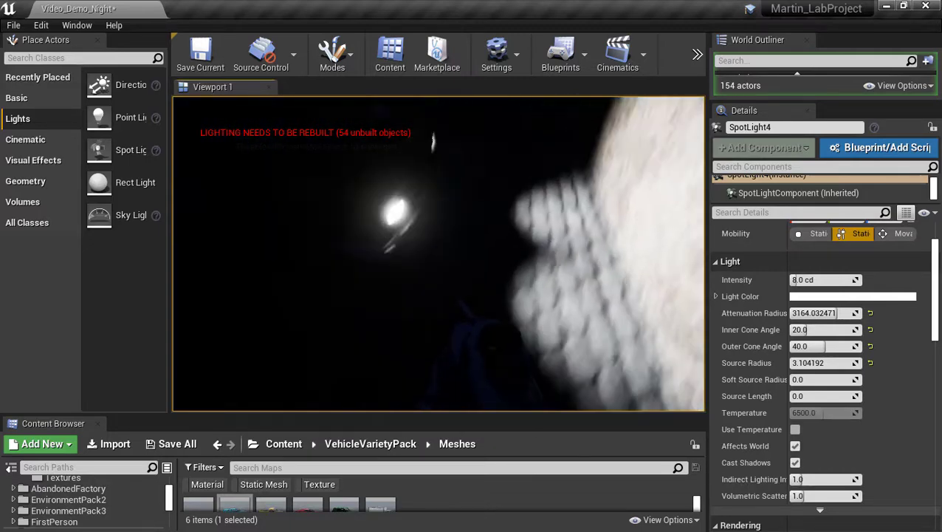
pyautogui.press('w')
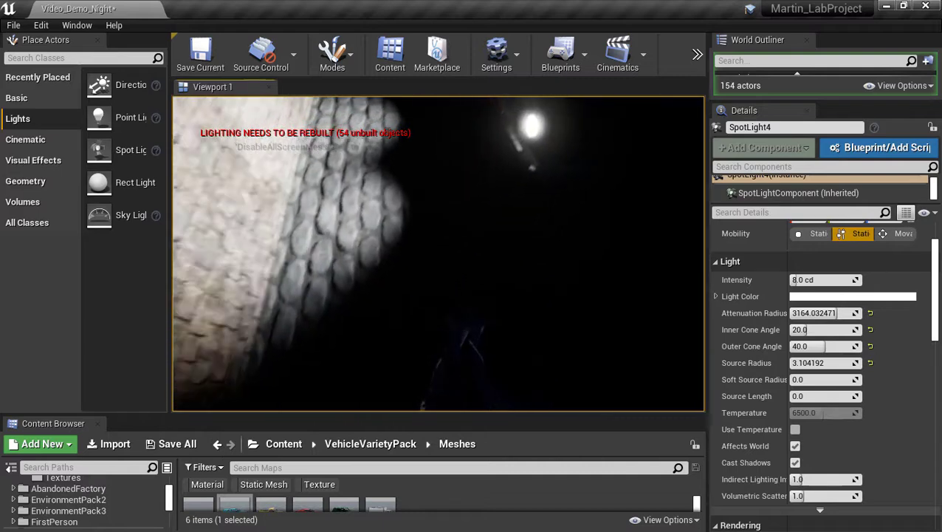
pyautogui.press('a')
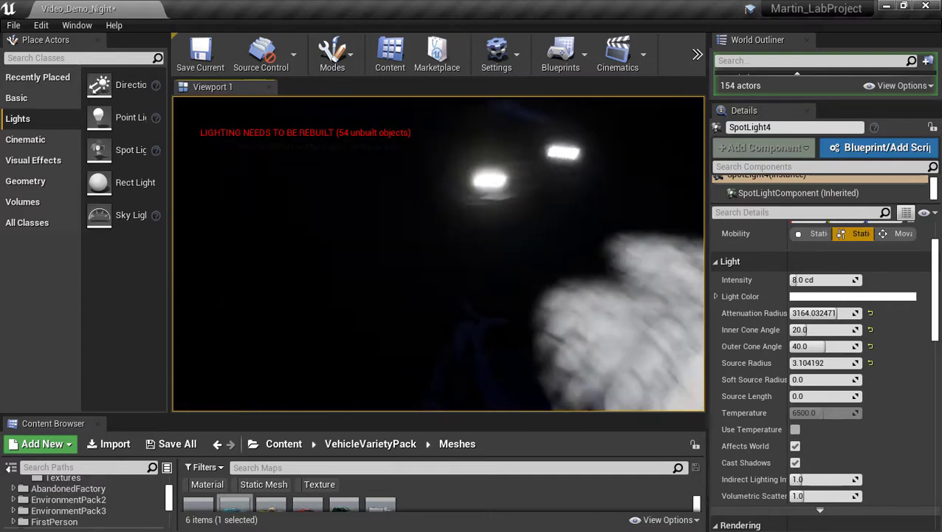
pyautogui.press('d')
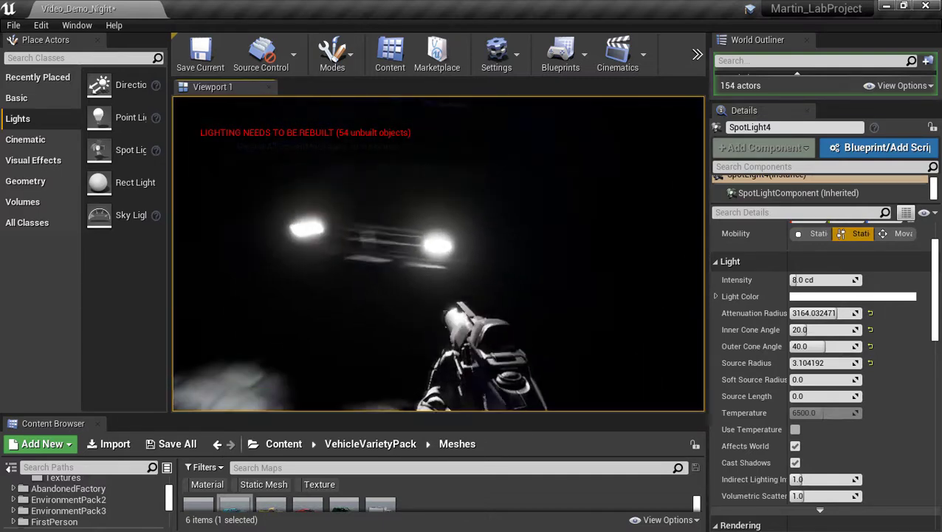
pyautogui.press('a')
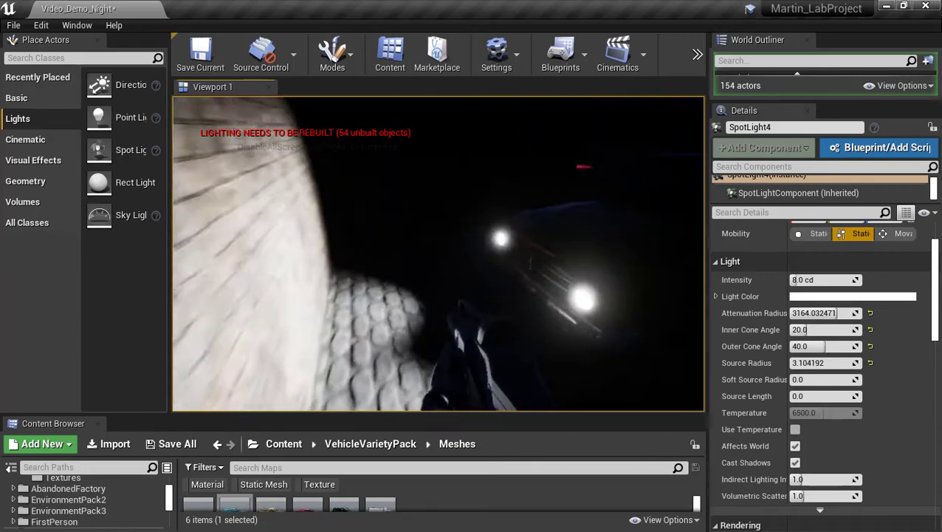
pyautogui.press('d')
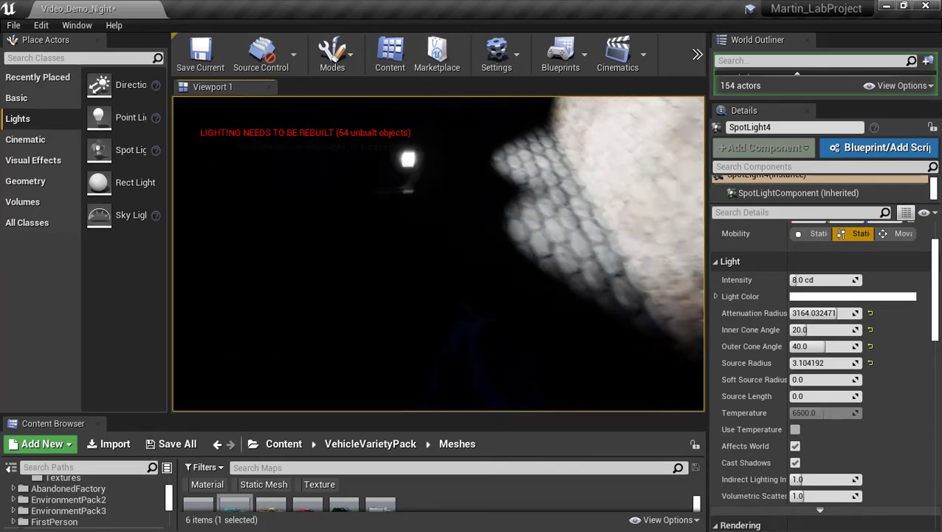
pyautogui.press('w')
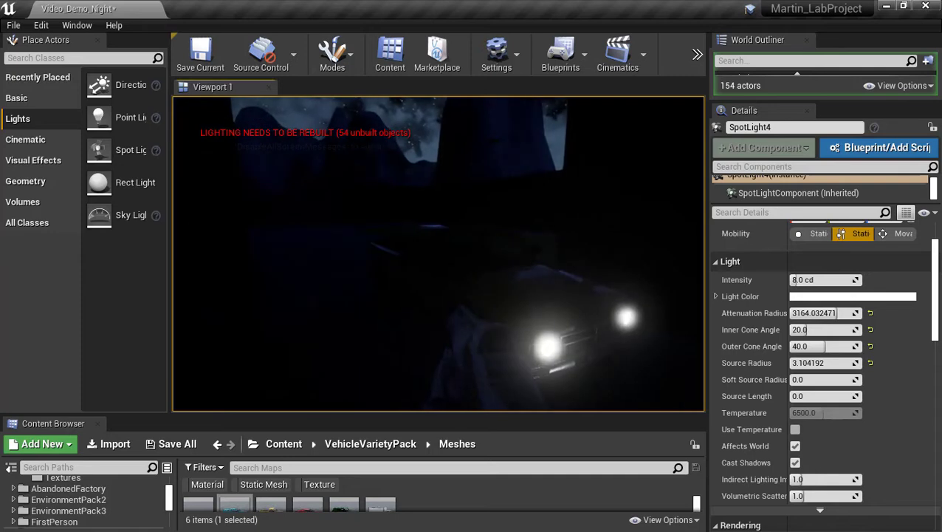